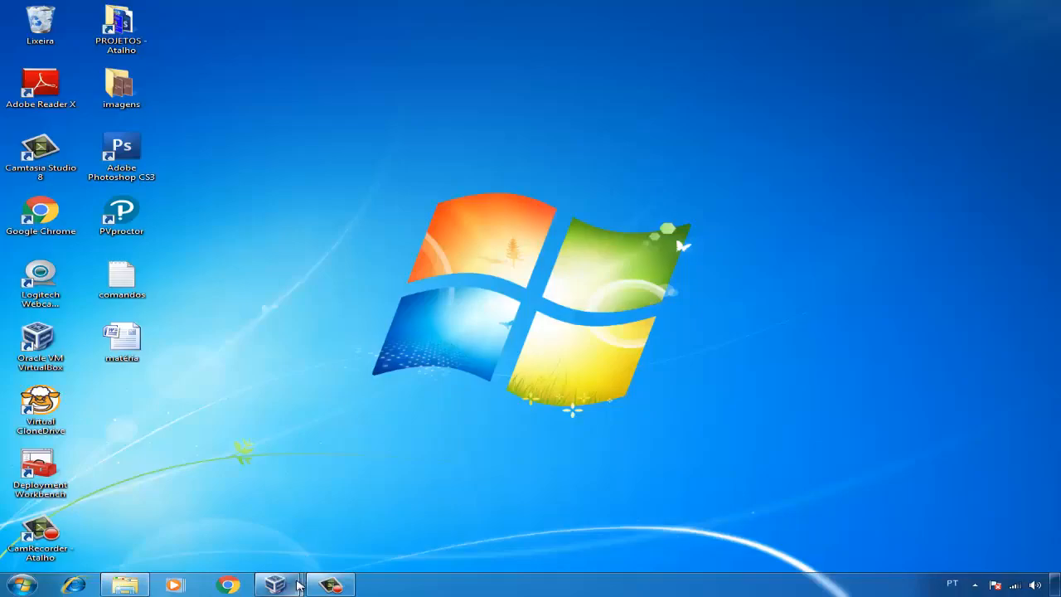
Step: Switch to the running Windows 8.1 virtual machine and display it in full screen
mouse_move(275, 584)
left_click(293, 484)
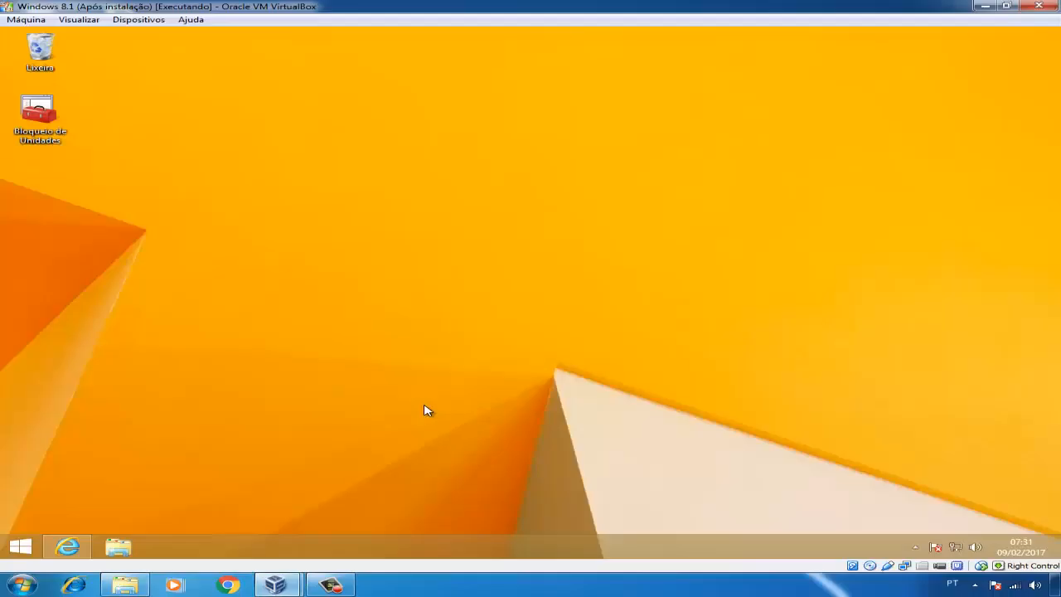
key("Control_R+f")
key("Return")
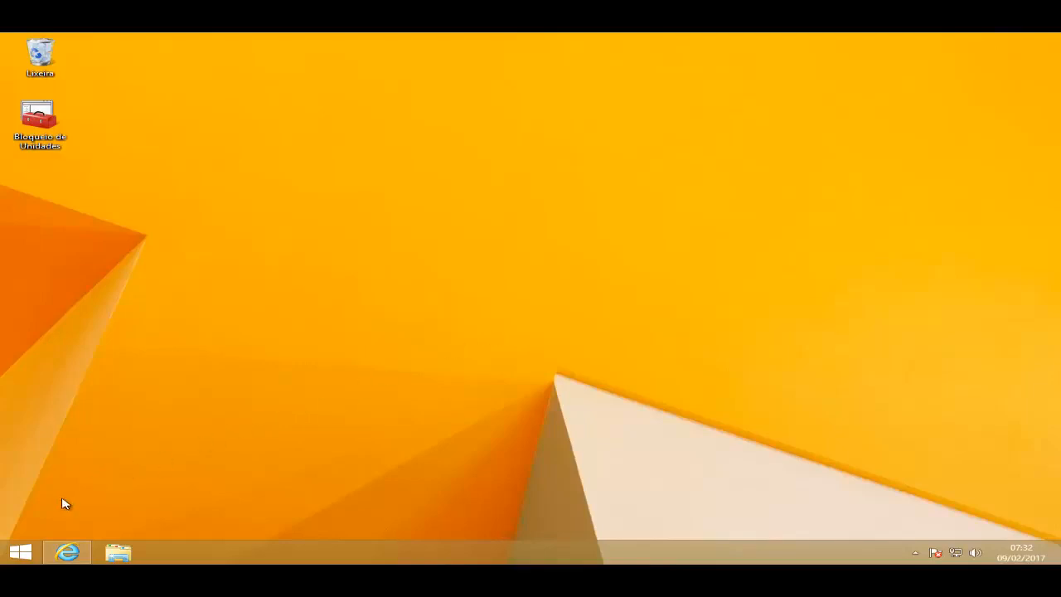
Step: Open Disk Management by running diskmgmt.msc
right_click(24, 555)
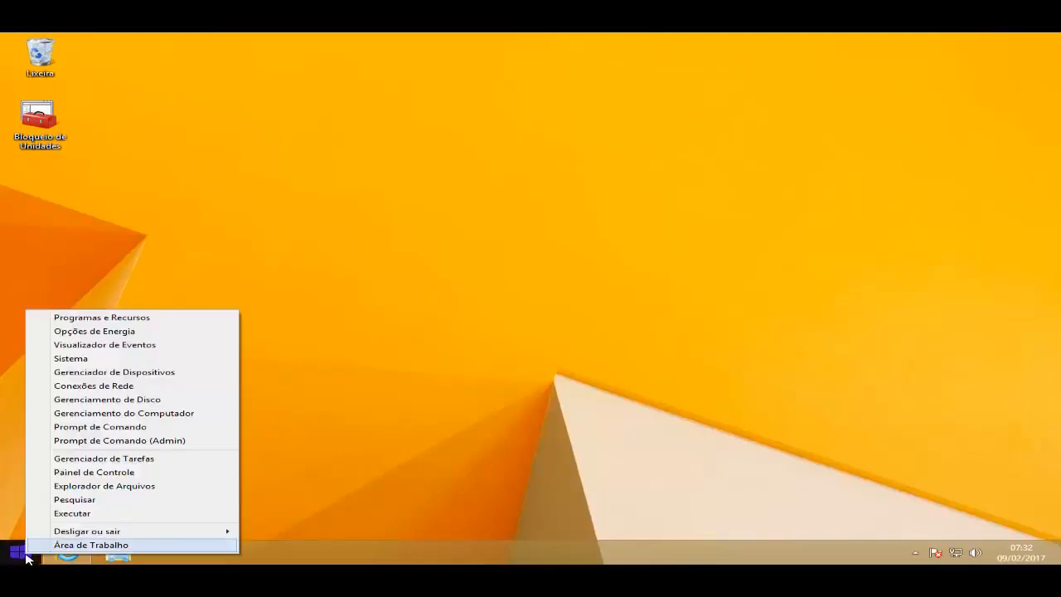
left_click(75, 513)
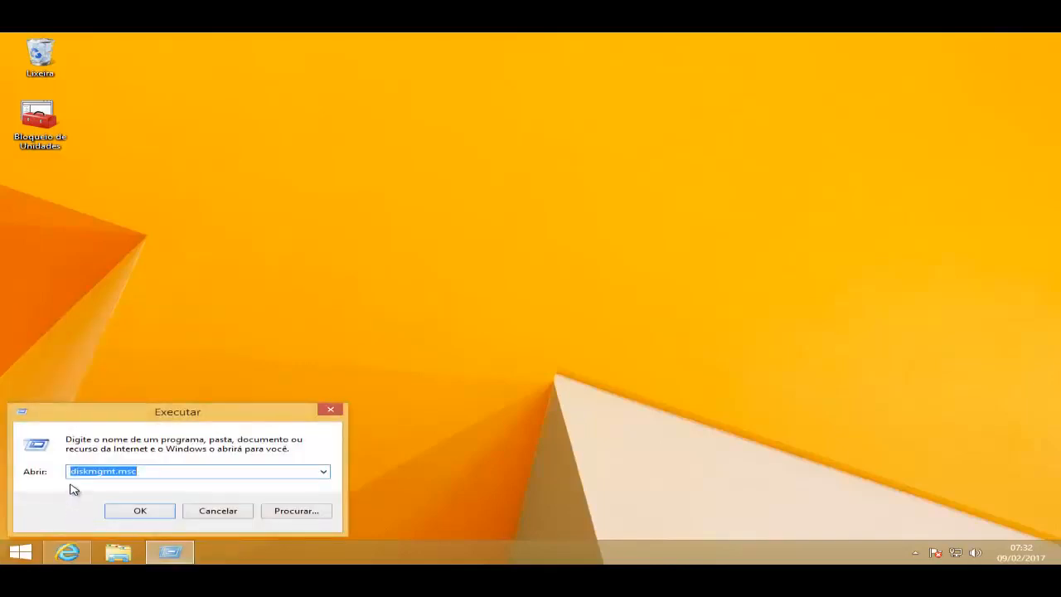
left_click(141, 510)
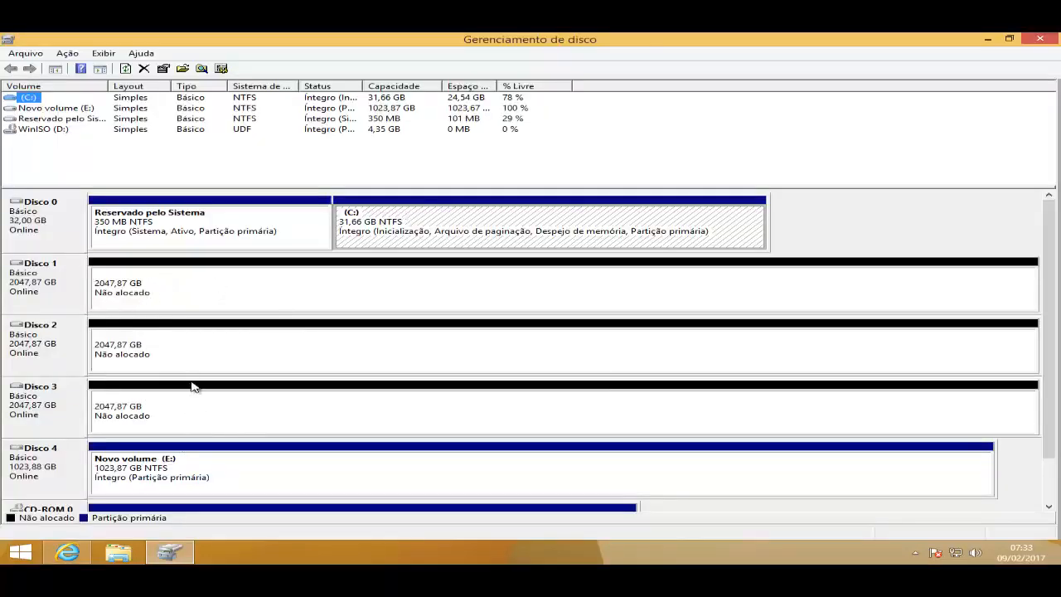
Step: Examine the new volume types offered for the unallocated Disco 1, and select the unallocated space of Disco 2 and Disco 3
right_click(153, 296)
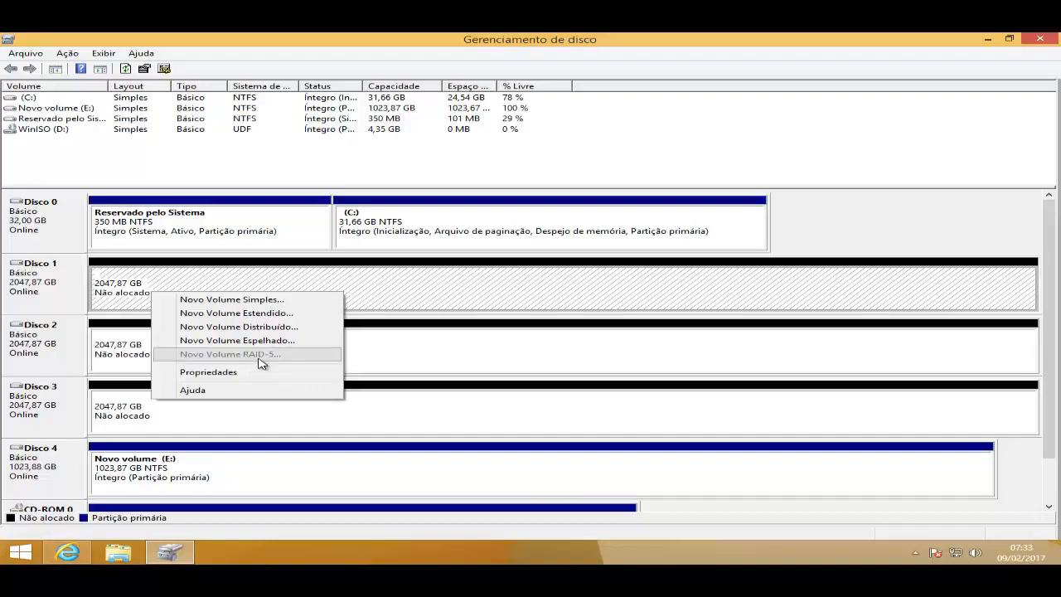
left_click(445, 290)
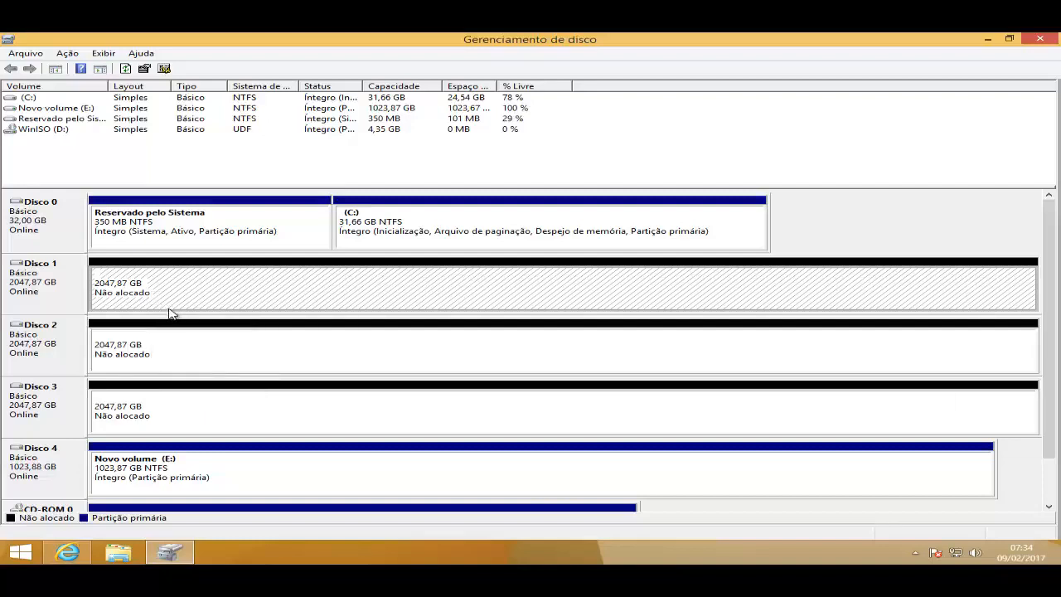
left_click(142, 355)
left_click(178, 413)
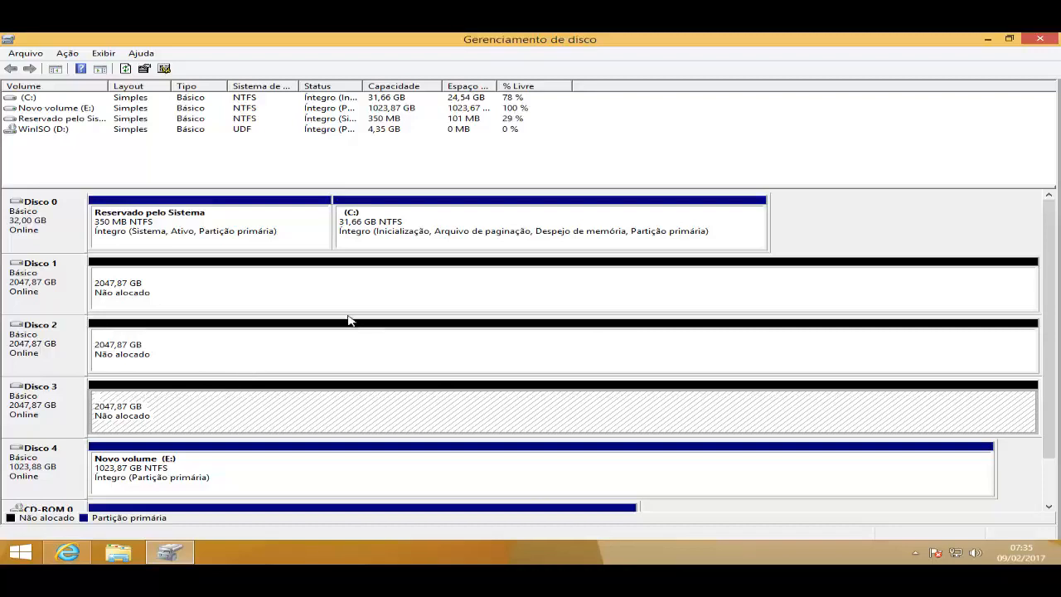
Step: Open Espaços de Armazenamento under Sistema e Segurança in the Control Panel
left_click(21, 554)
right_click(20, 554)
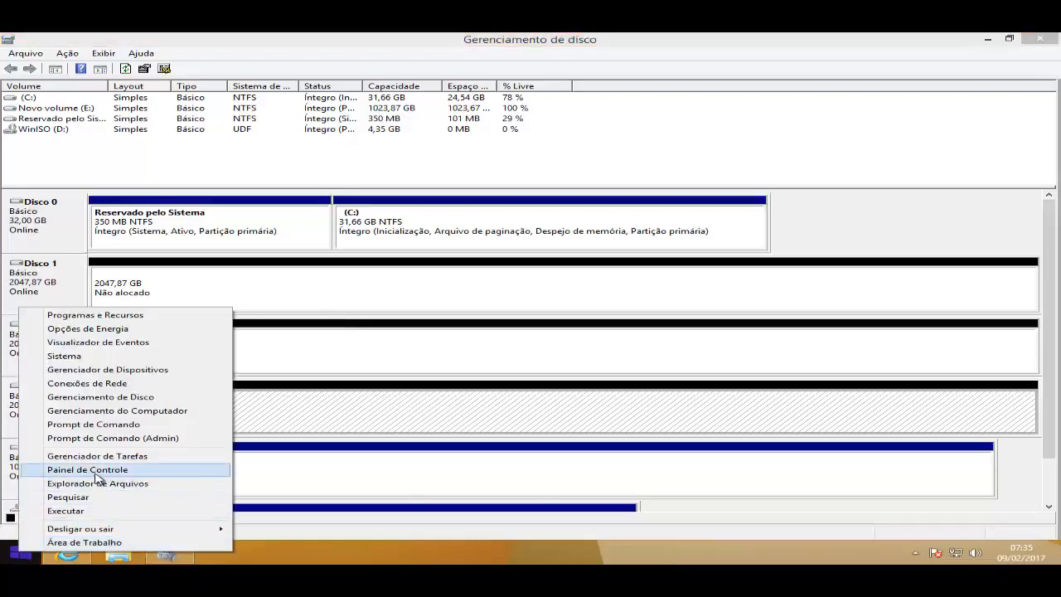
left_click_drag(96, 469, 97, 473)
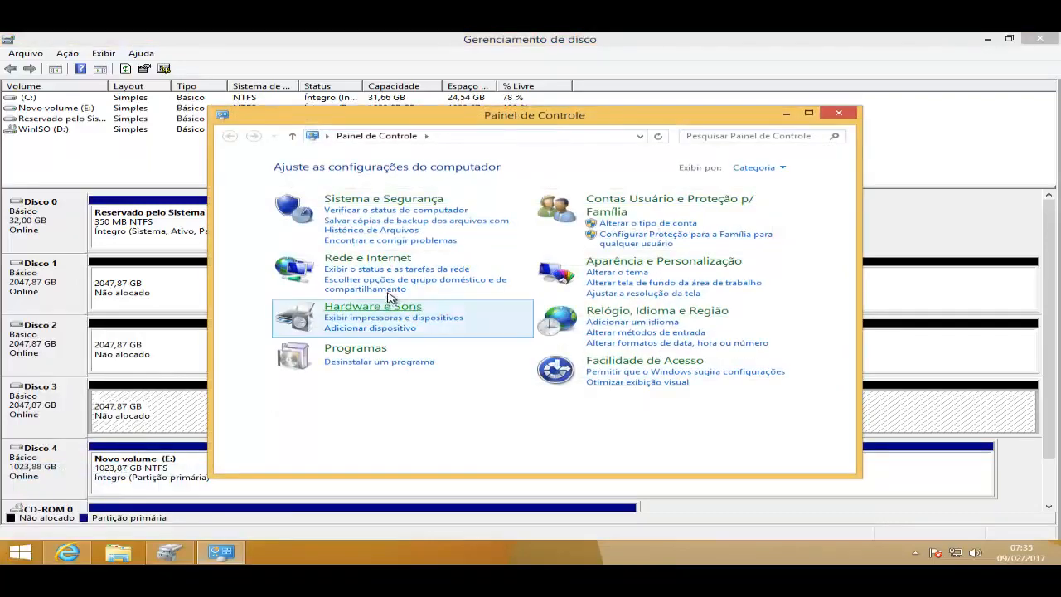
left_click(406, 202)
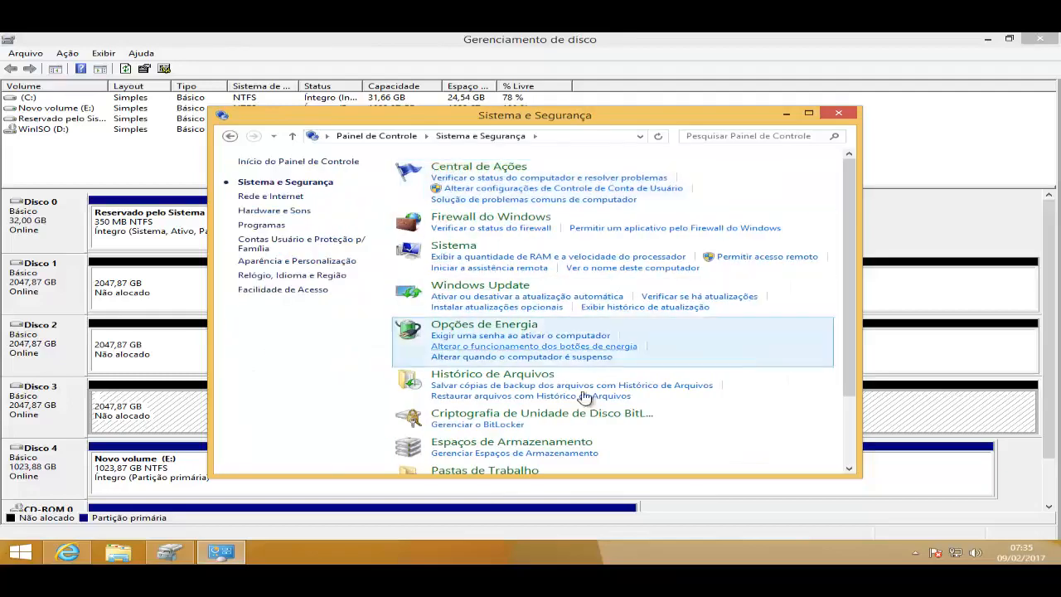
scroll(601, 399, "down", 2)
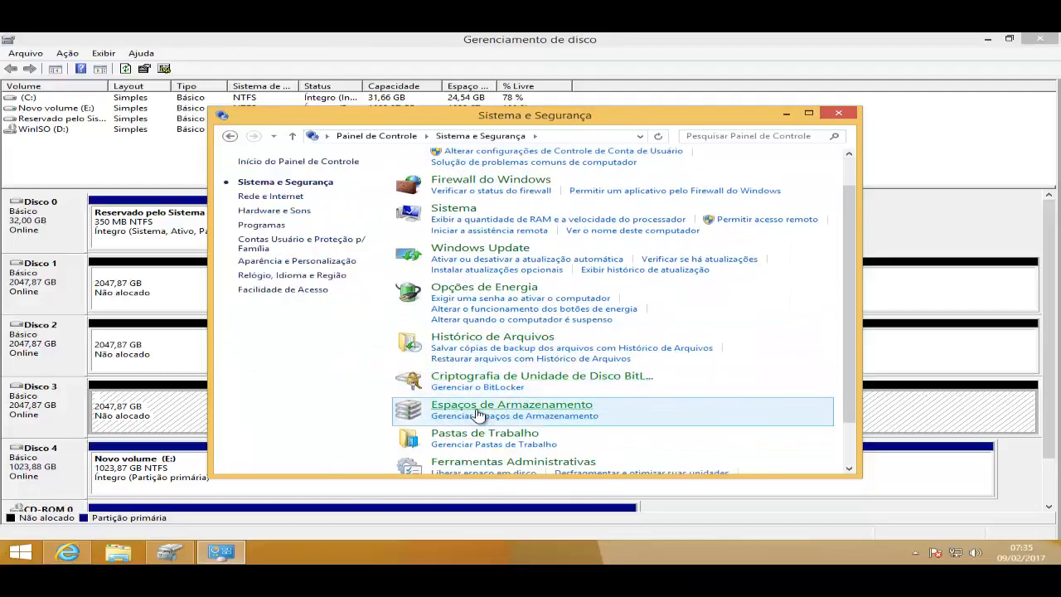
left_click(502, 411)
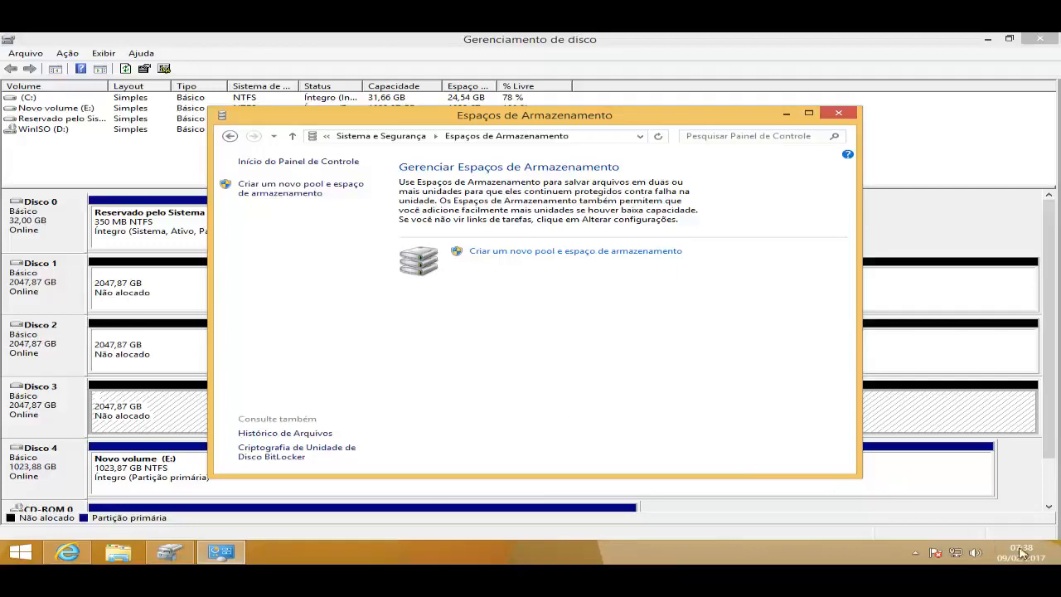
Step: Create a text document with the default name on the desktop and open it in Notepad
left_click(1059, 554)
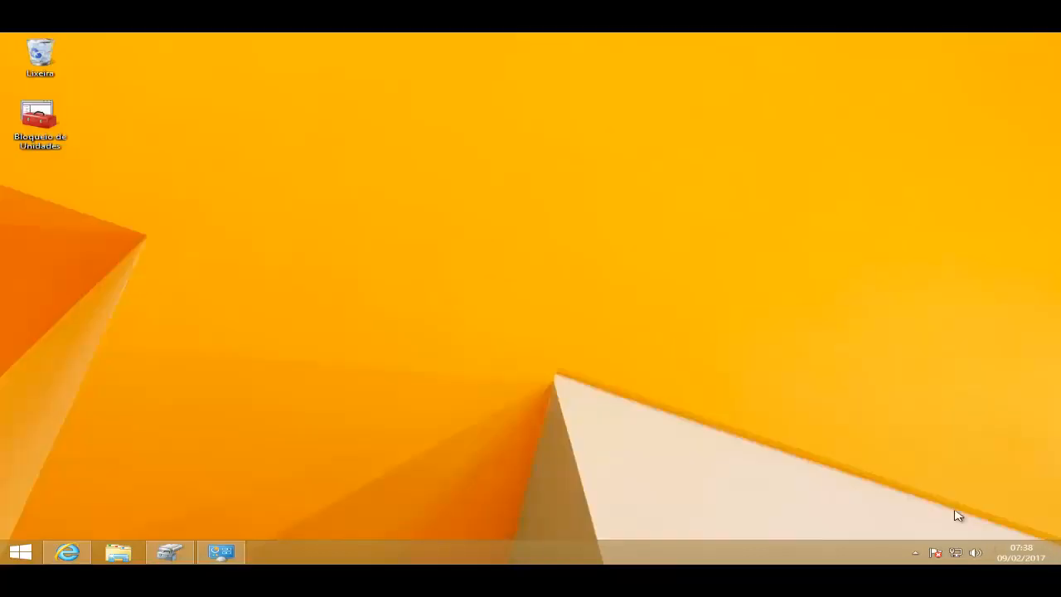
right_click(317, 260)
mouse_move(369, 355)
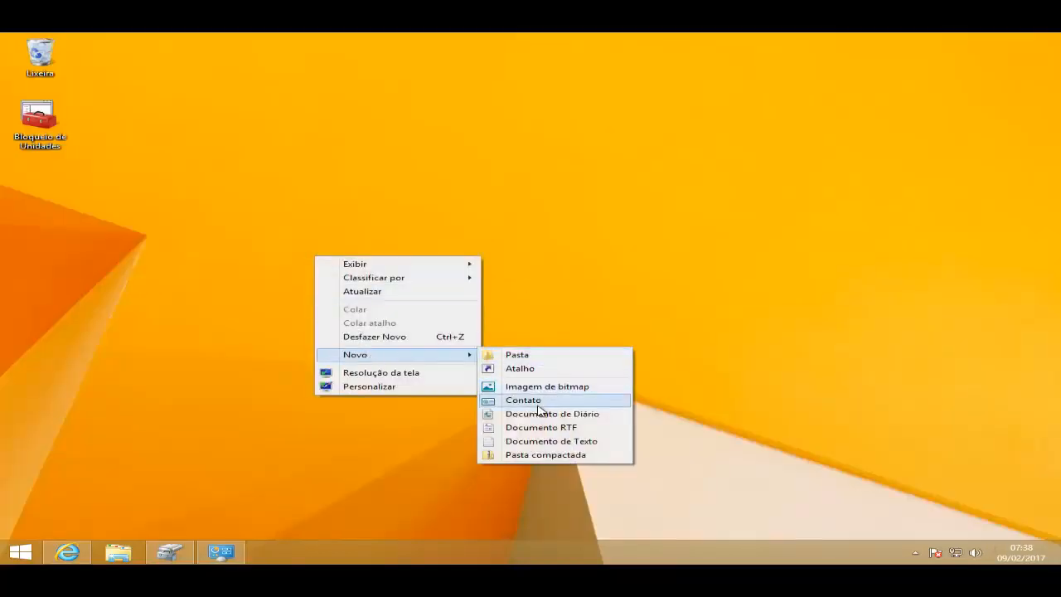
left_click(527, 441)
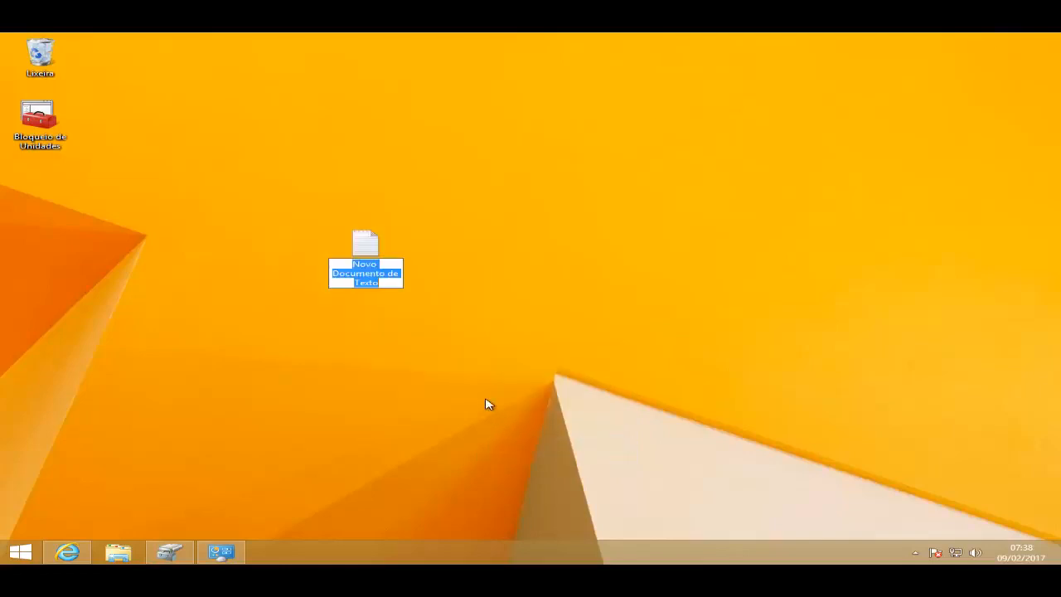
key("Return")
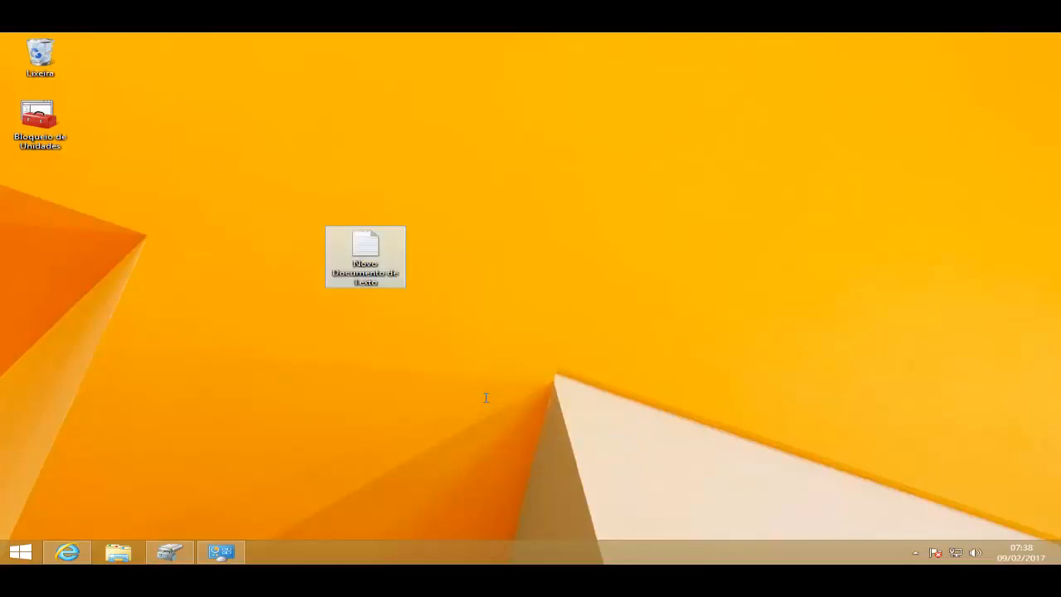
key("Return")
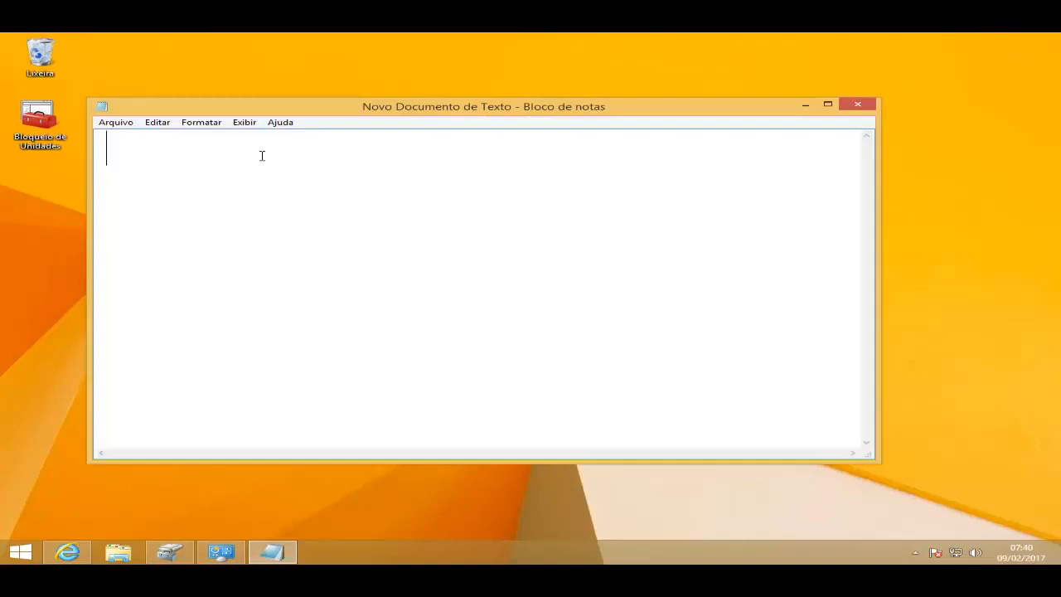
Step: Write the single-parity example "1+1+1=2" on the first line of the note
type("1+1+1")
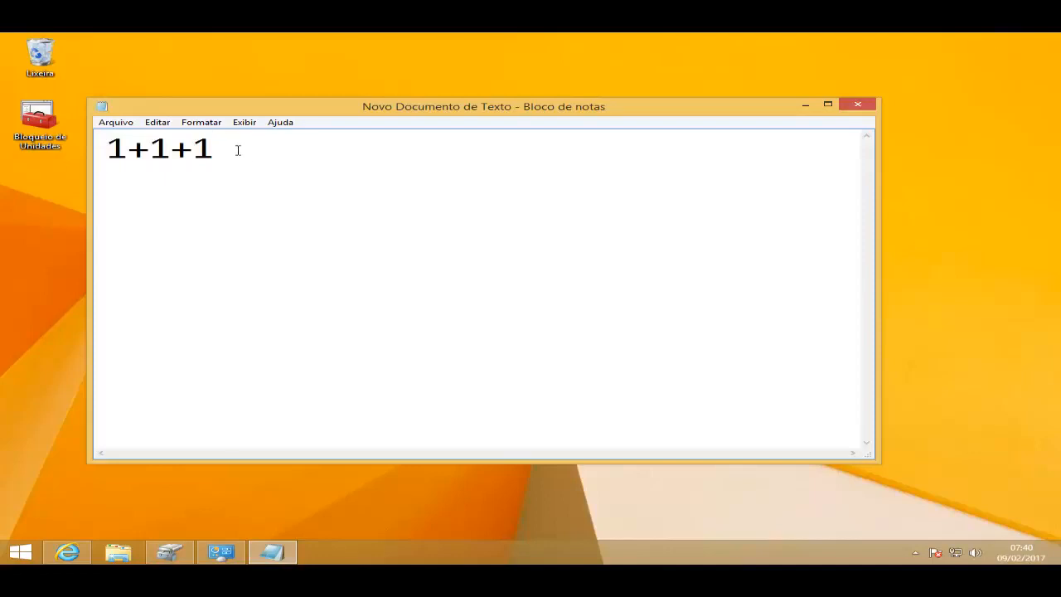
left_click_drag(211, 151, 203, 150)
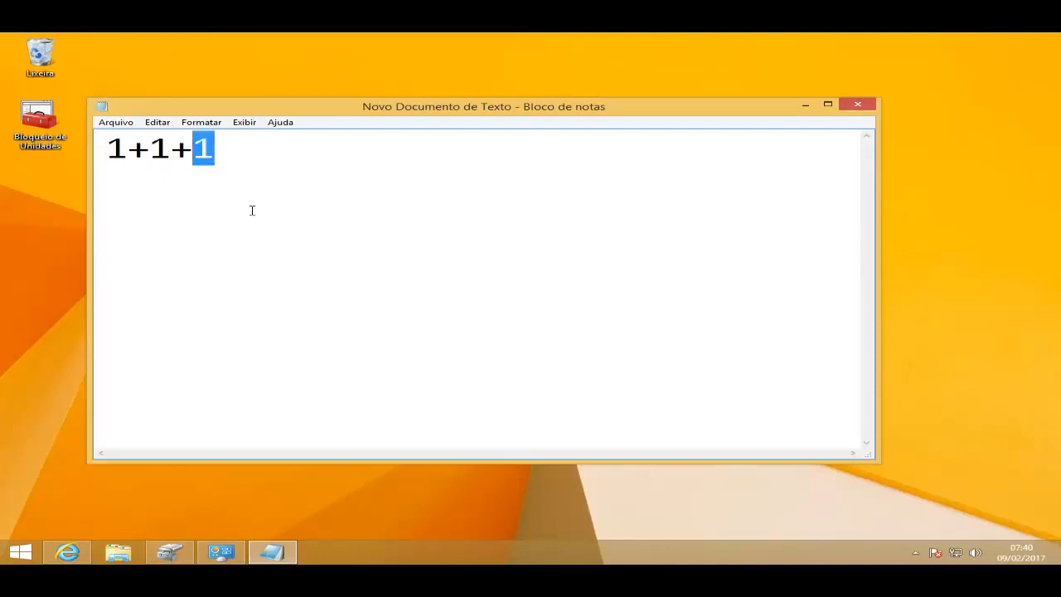
left_click(231, 180)
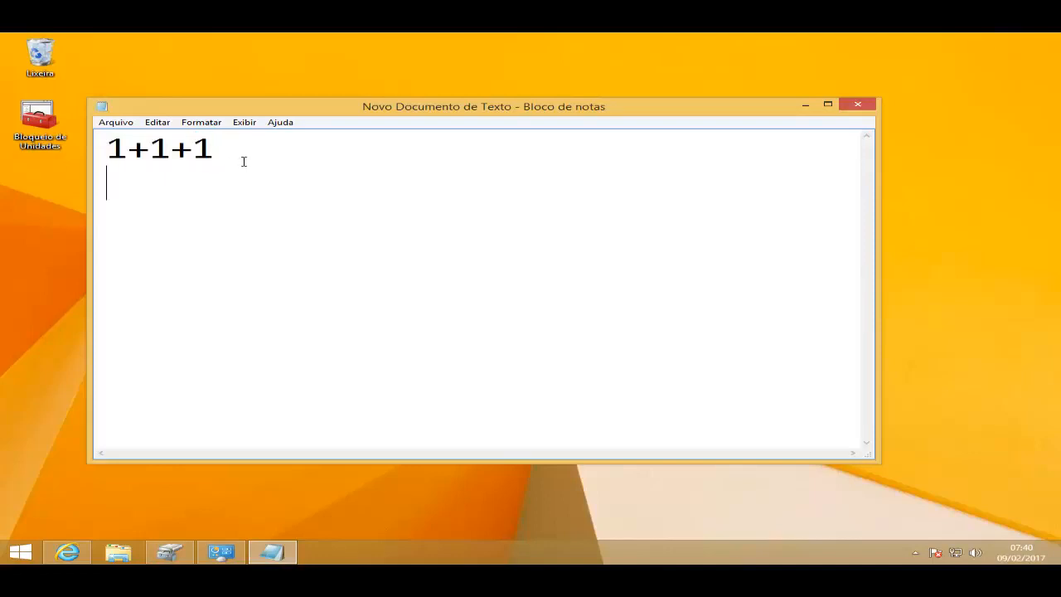
left_click(246, 152)
type("=2")
Step: Add the line "500+500+500=1000" below the first sum, leaving a blank line between them
key("Return")
key("Return")
type("500+500+500")
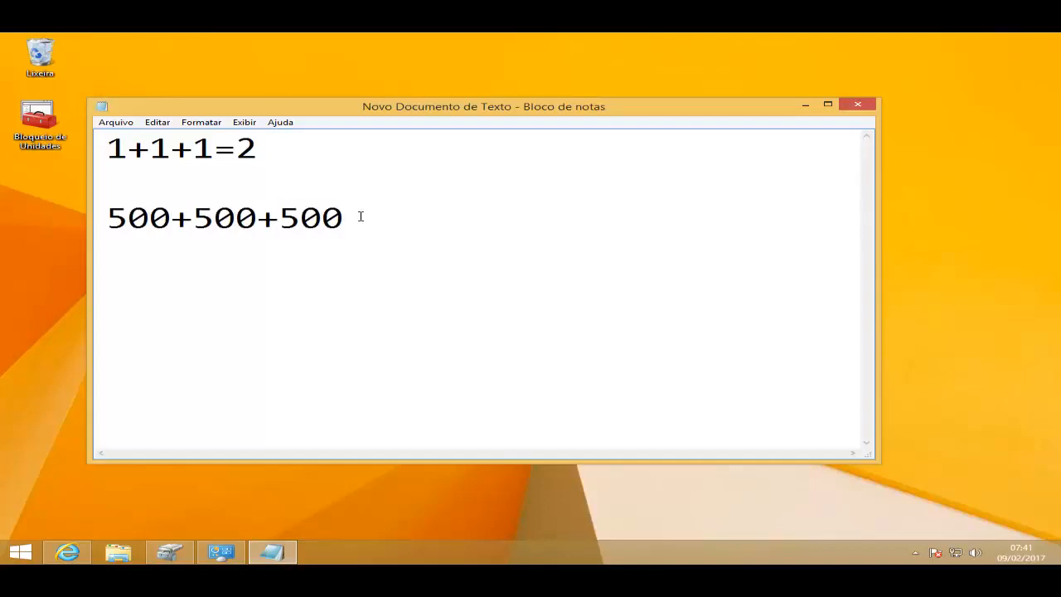
left_click_drag(342, 217, 267, 218)
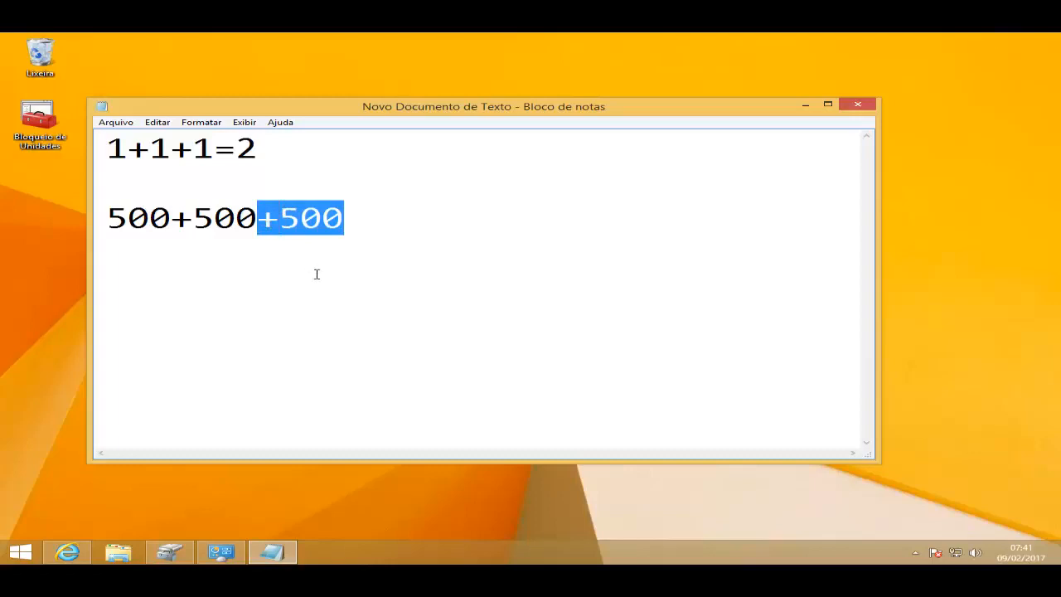
left_click(375, 227)
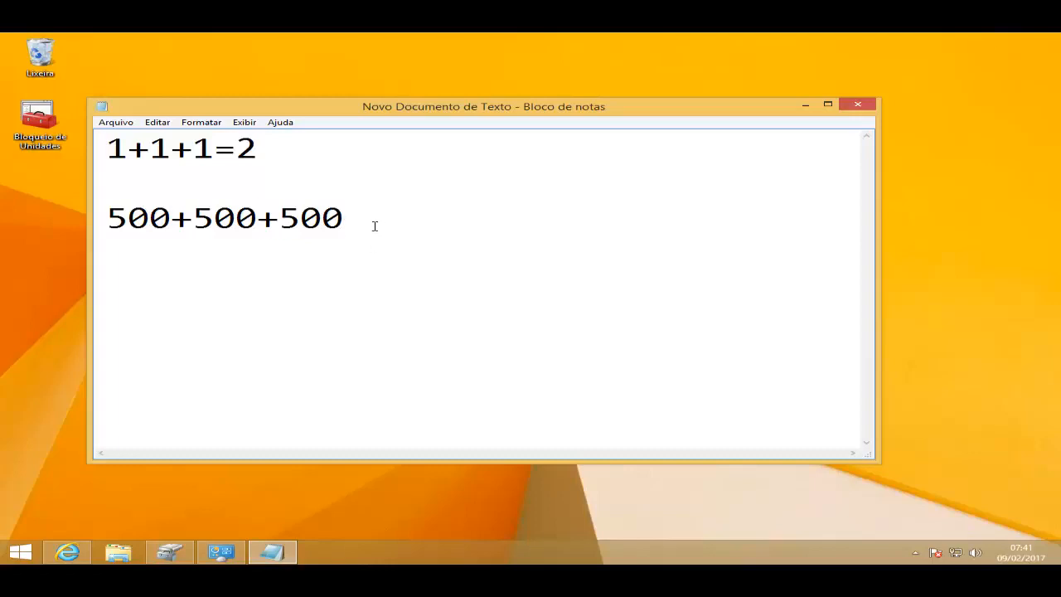
type("=1000  ")
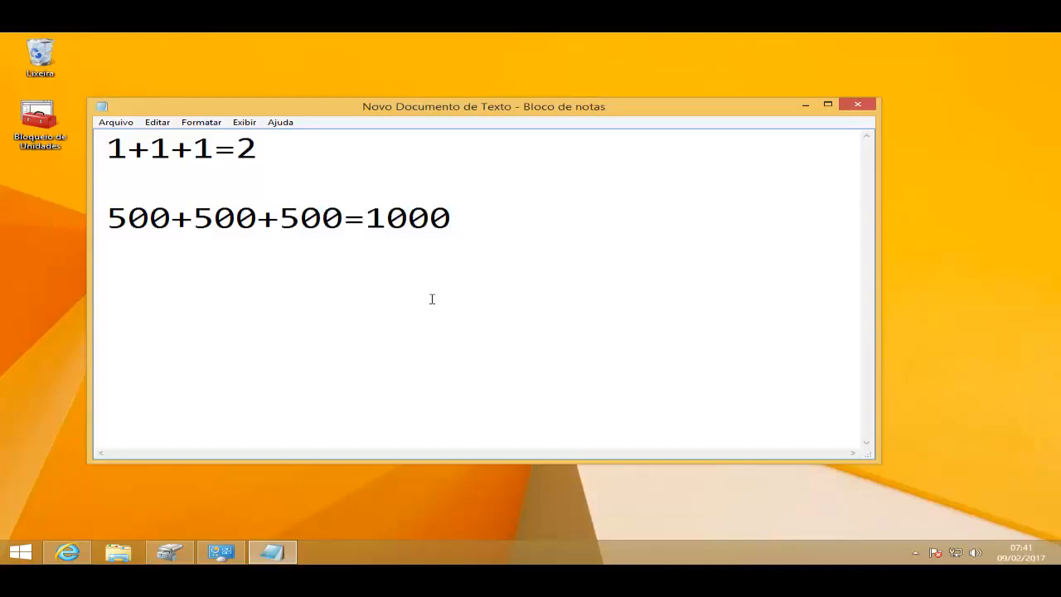
type("500+500+500+500")
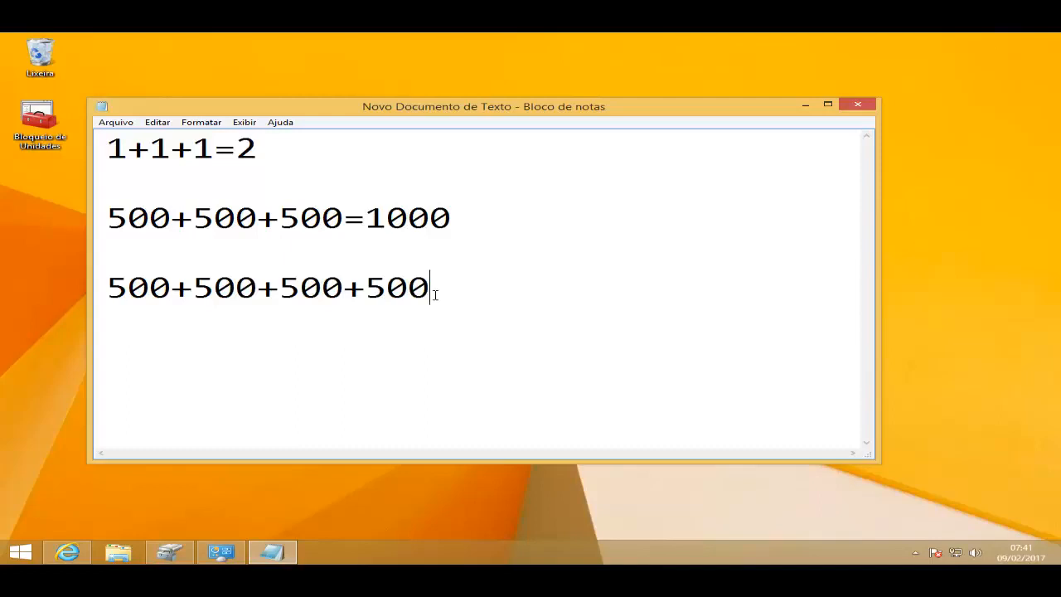
Step: Add a third sum, "500+500+500+500=1500", after another blank line
left_click_drag(434, 294, 353, 290)
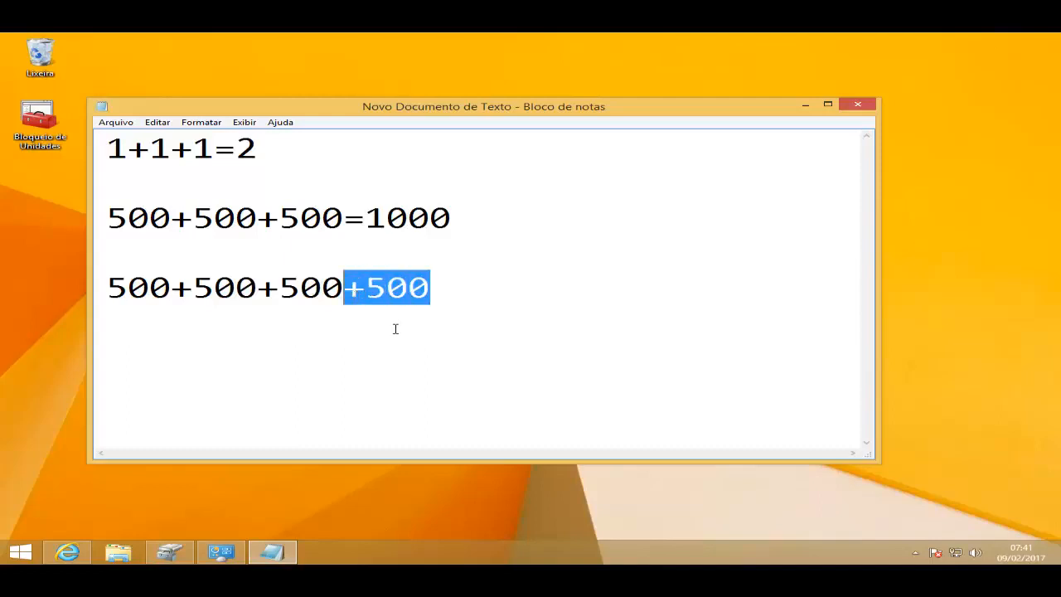
left_click(490, 292)
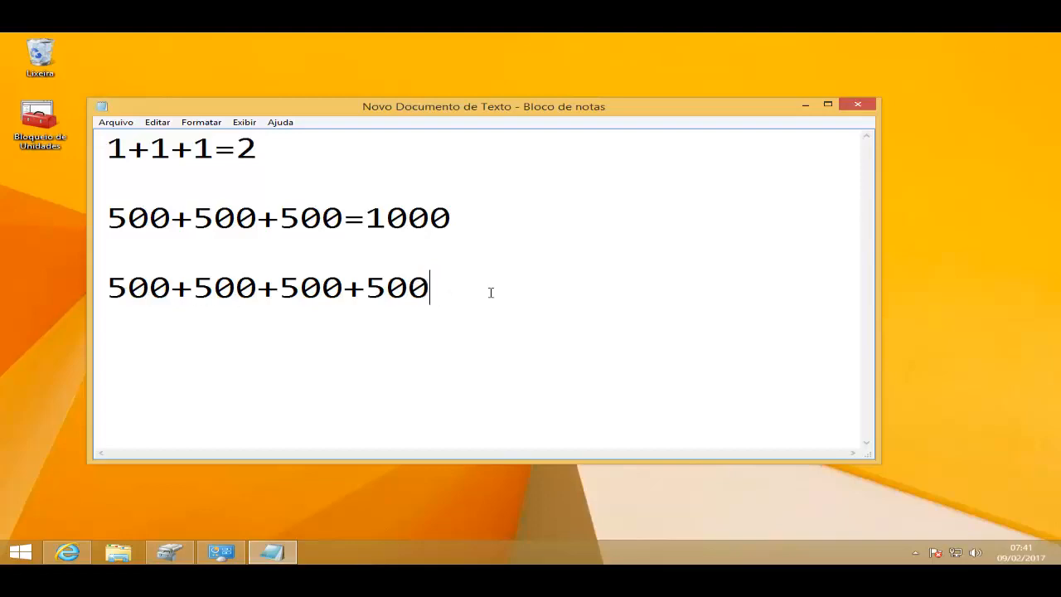
type("=1500")
Step: Return to Espaços de Armazenamento and create a new storage pool from Disco 1, Disco 2 and Disco 3, allowing the elevation request
left_click(189, 553)
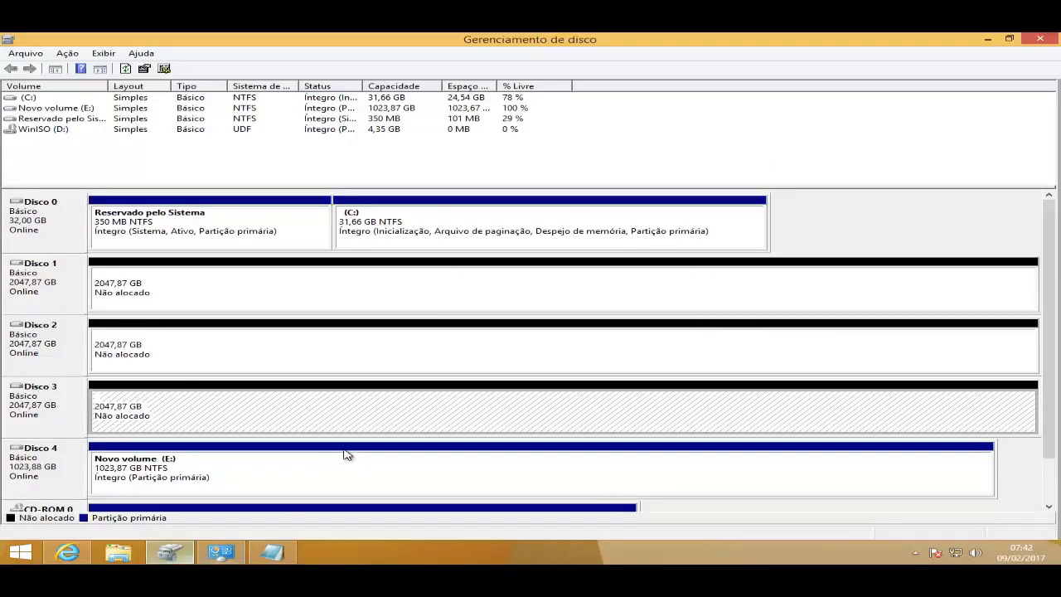
left_click(218, 553)
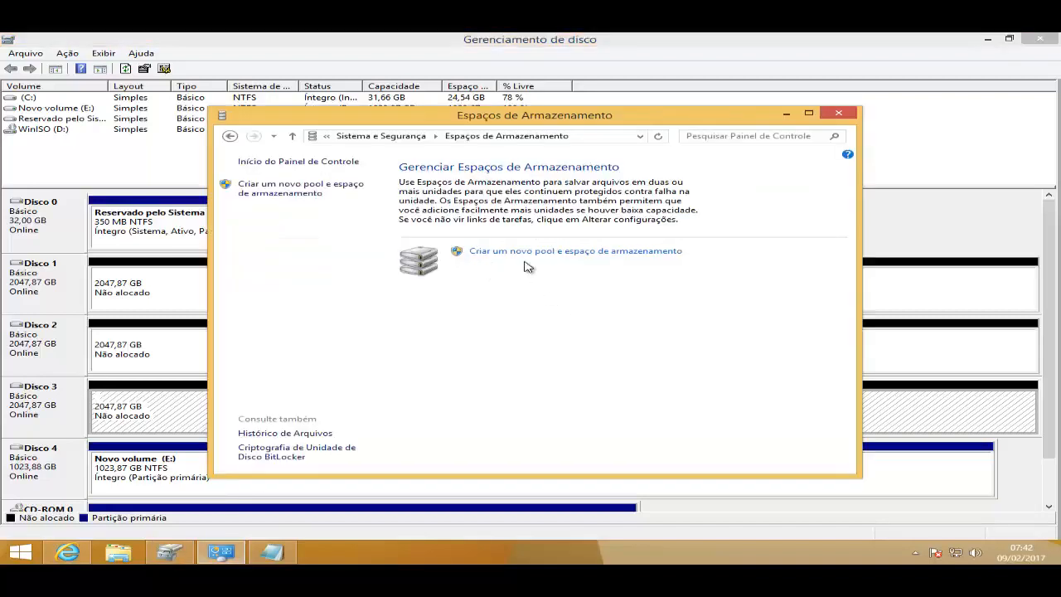
left_click(603, 260)
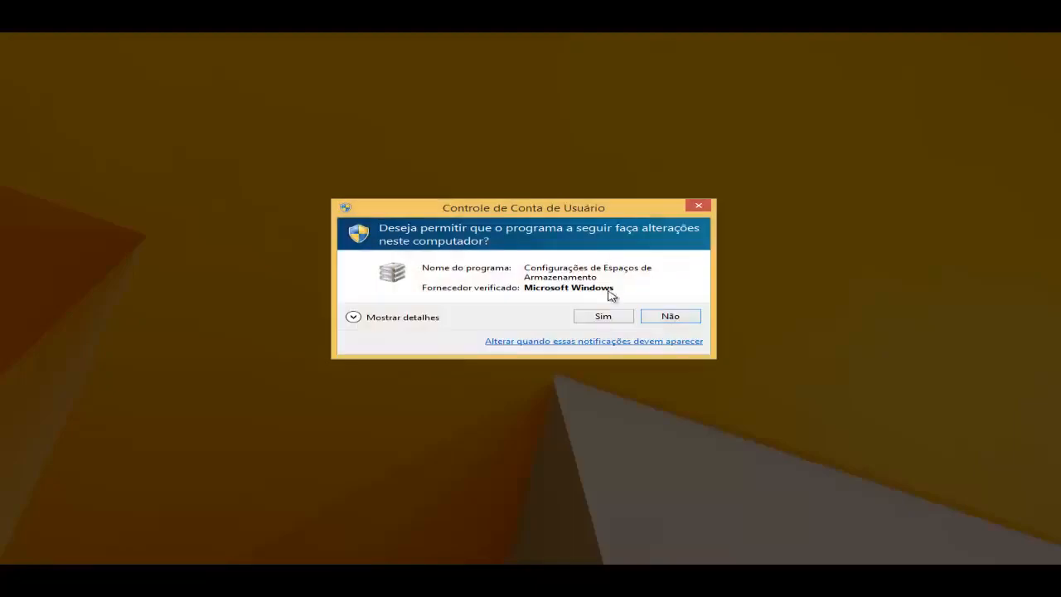
left_click(605, 315)
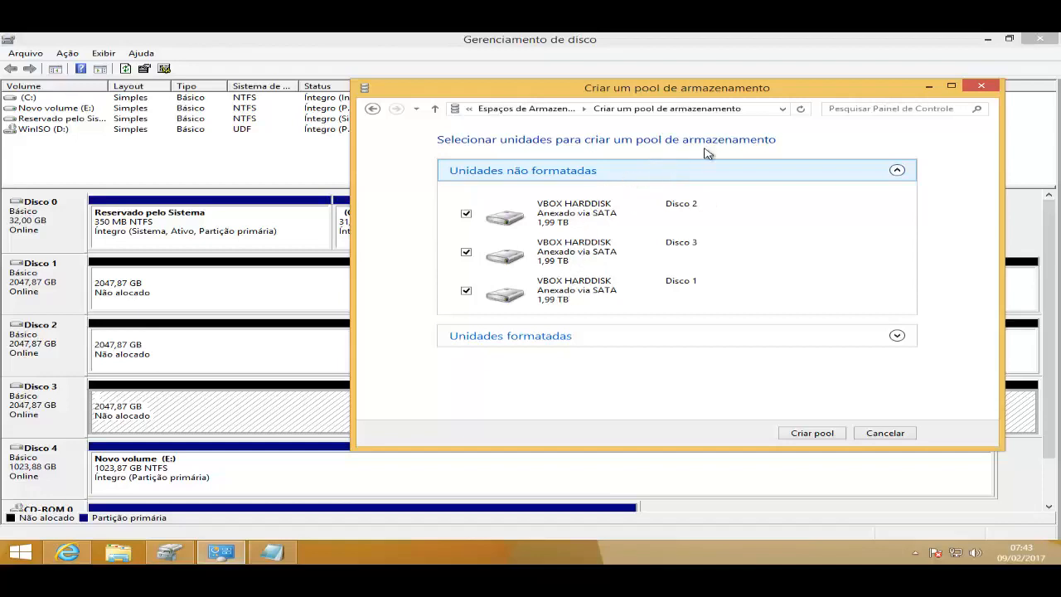
left_click(817, 434)
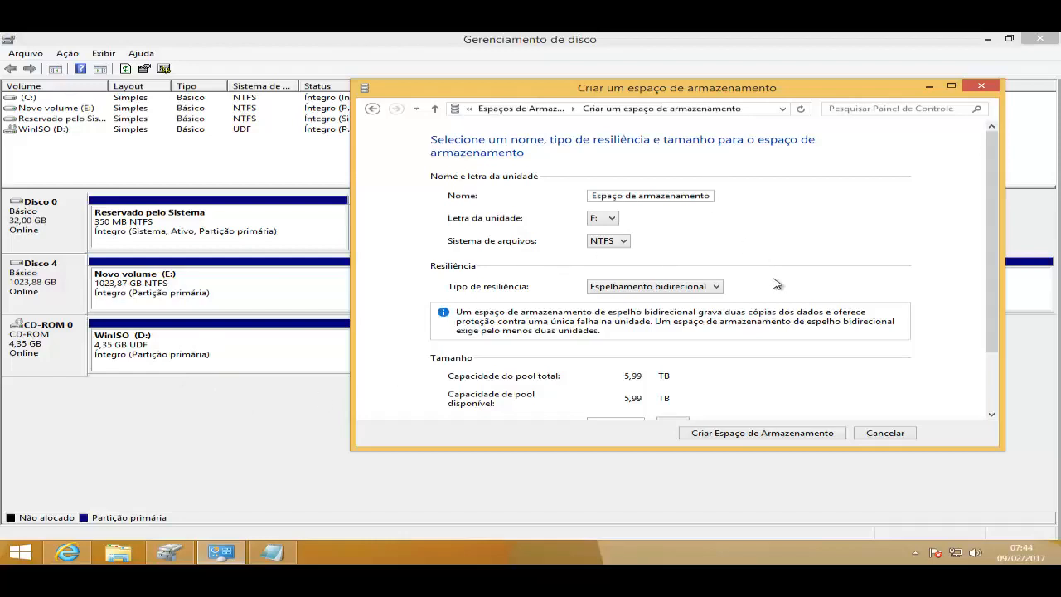
Step: Close Gerenciamento de disco and name the new storage space ARQUIVOS
left_click(1042, 41)
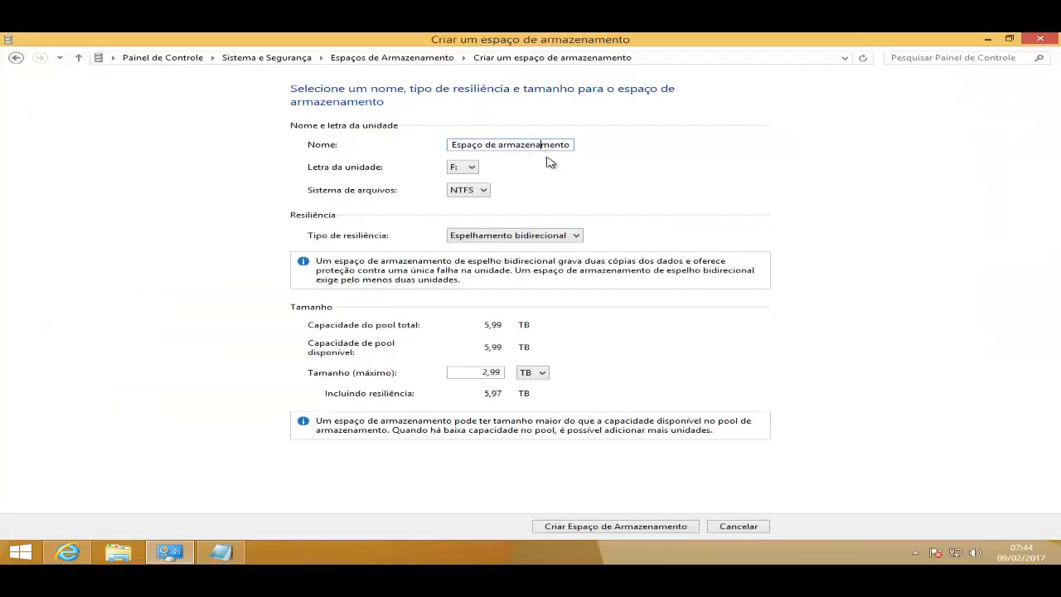
left_click_drag(569, 145, 447, 139)
key("BackSpace")
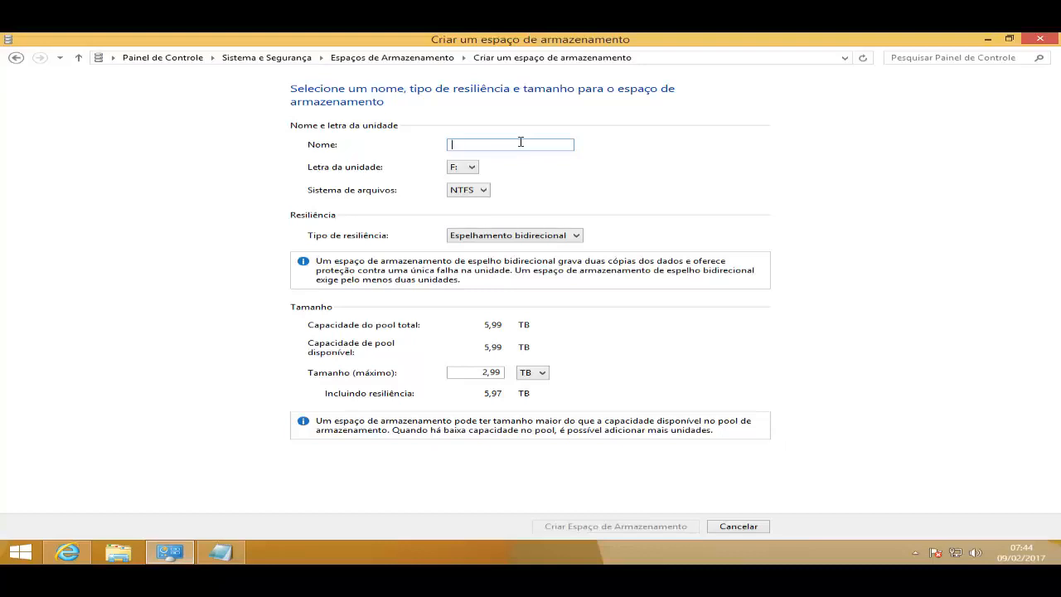
type("ARQUIVOS")
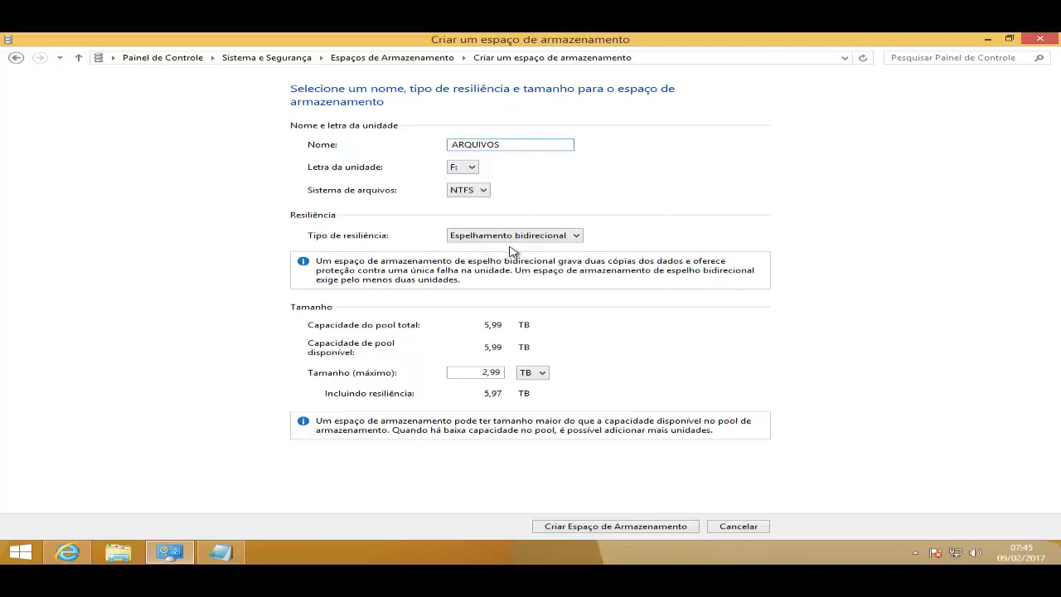
Step: Set the storage space's resiliency type to Paridade and select its maximum size value
left_click(556, 238)
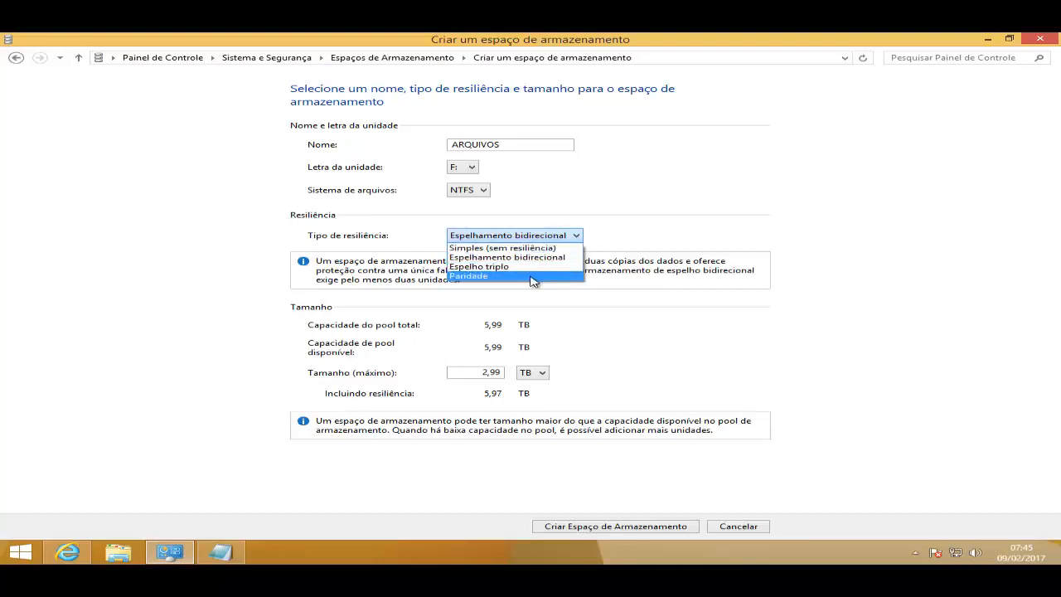
left_click(483, 277)
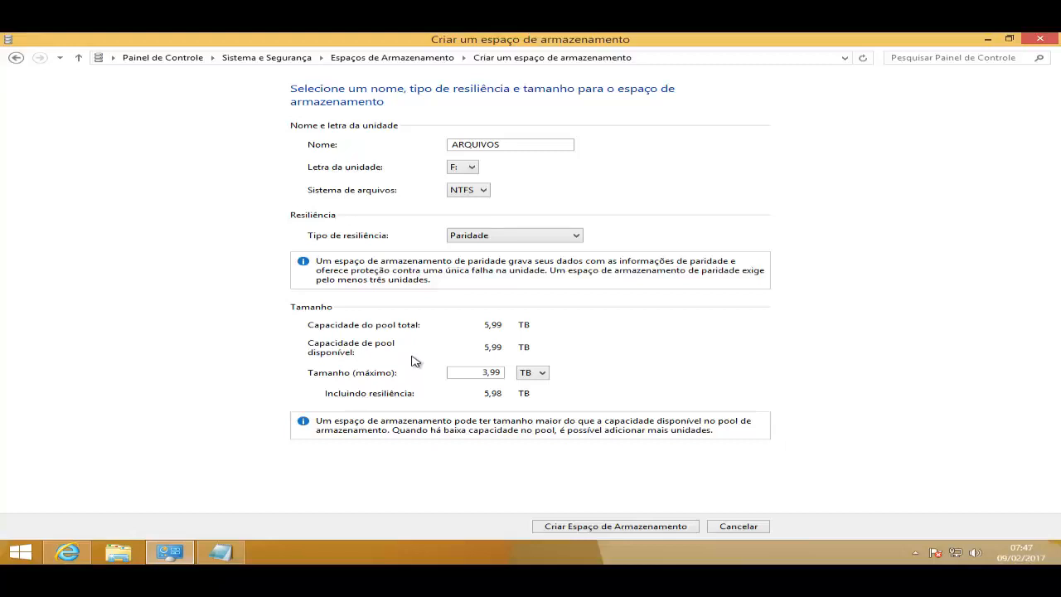
double_click(496, 374)
Step: Switch to the note in Bloco de notas and add the sum "2+2+2=4" on the last line
left_click(232, 555)
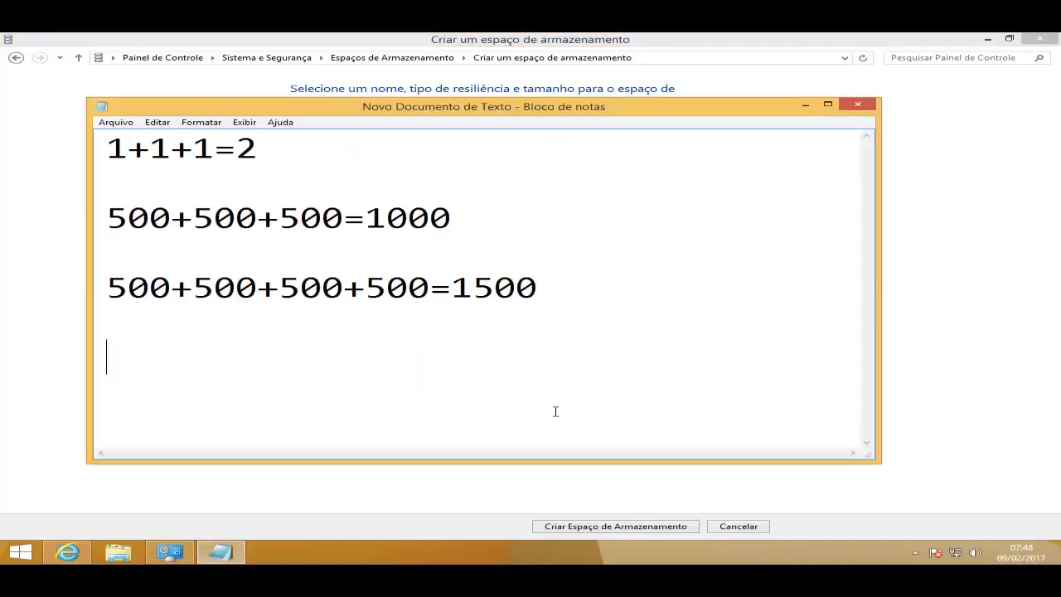
type("2+2+2")
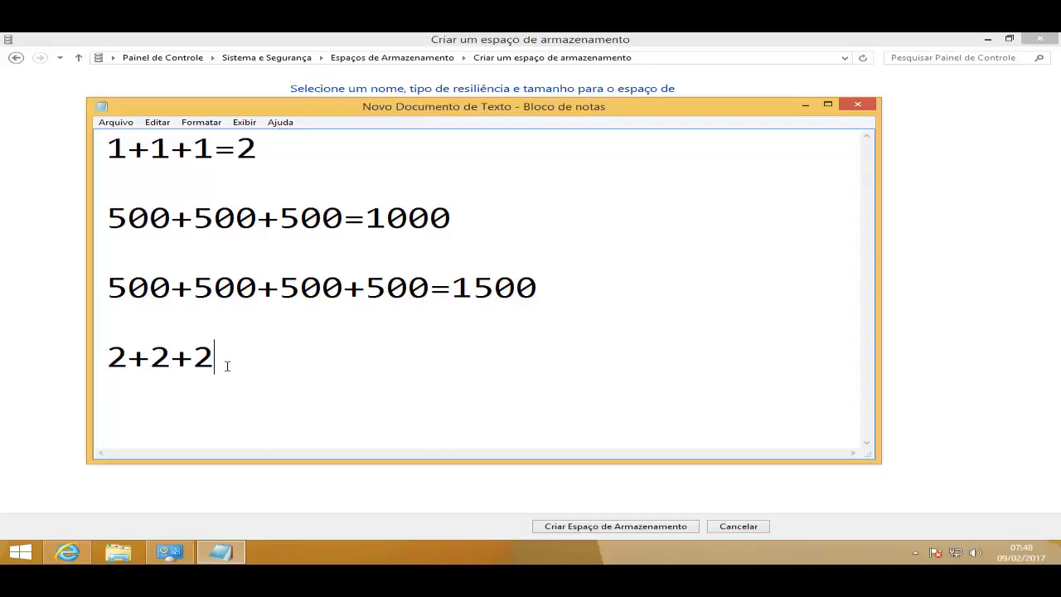
left_click_drag(213, 366, 202, 363)
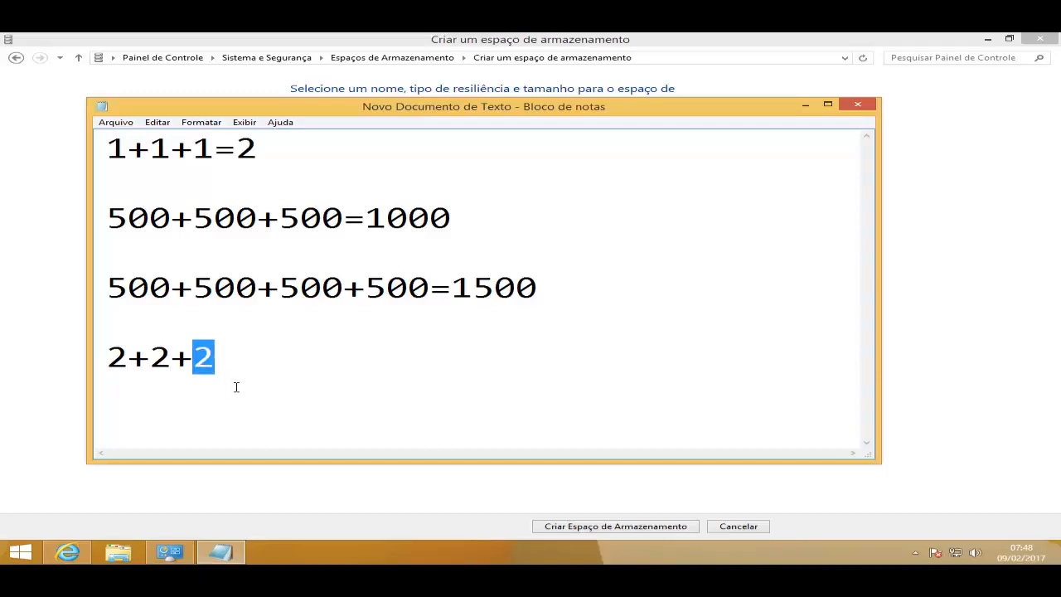
left_click_drag(171, 369, 114, 370)
left_click(246, 363)
type("=4")
Step: Return to the storage space form, create the parity space ARQUIVOS, and open File Explorer to check the new drive
key("alt+Tab")
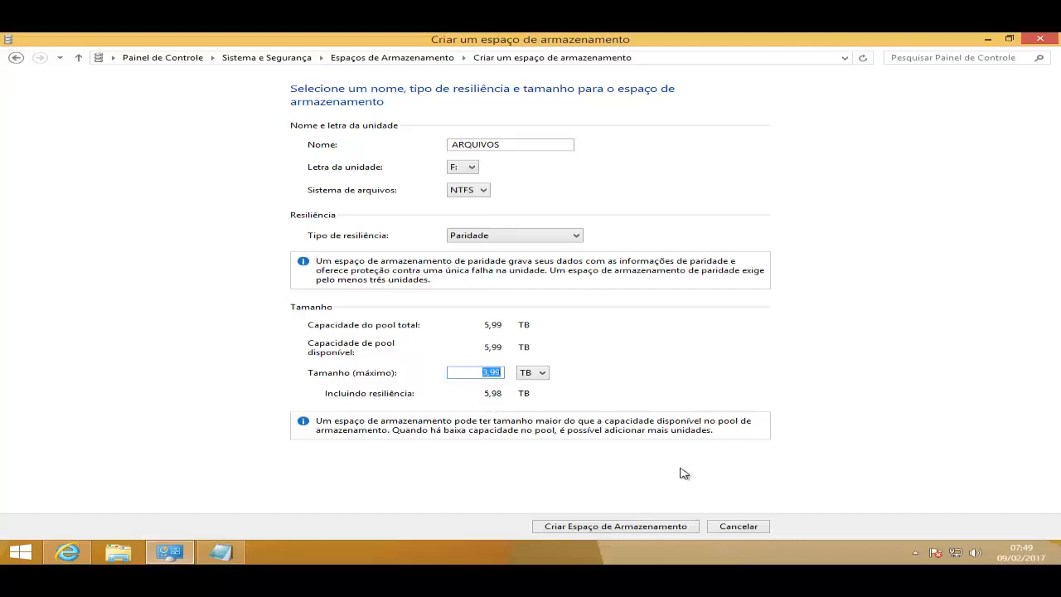
left_click(618, 528)
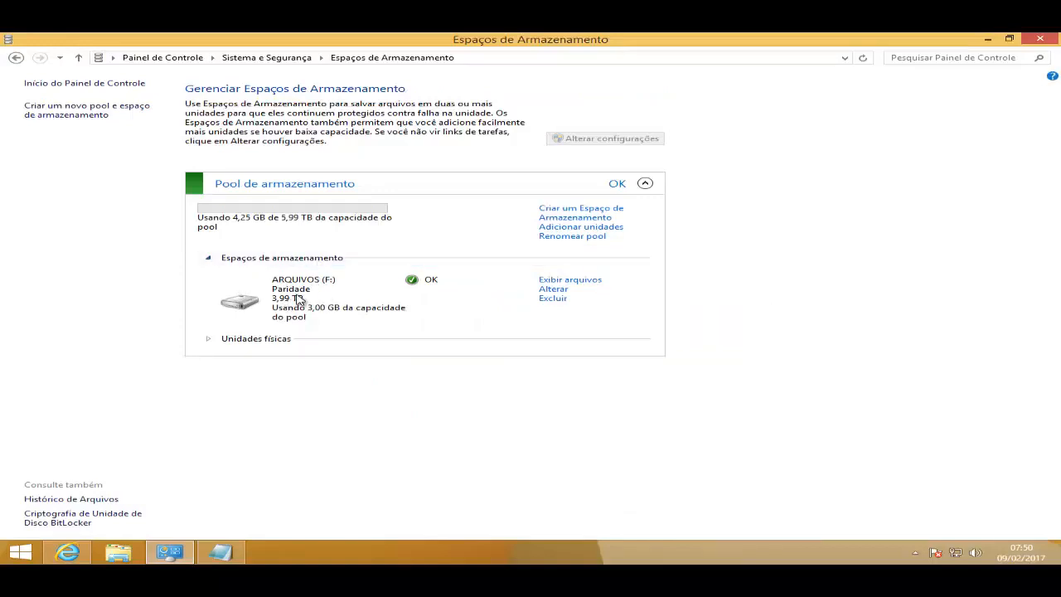
key("super+e")
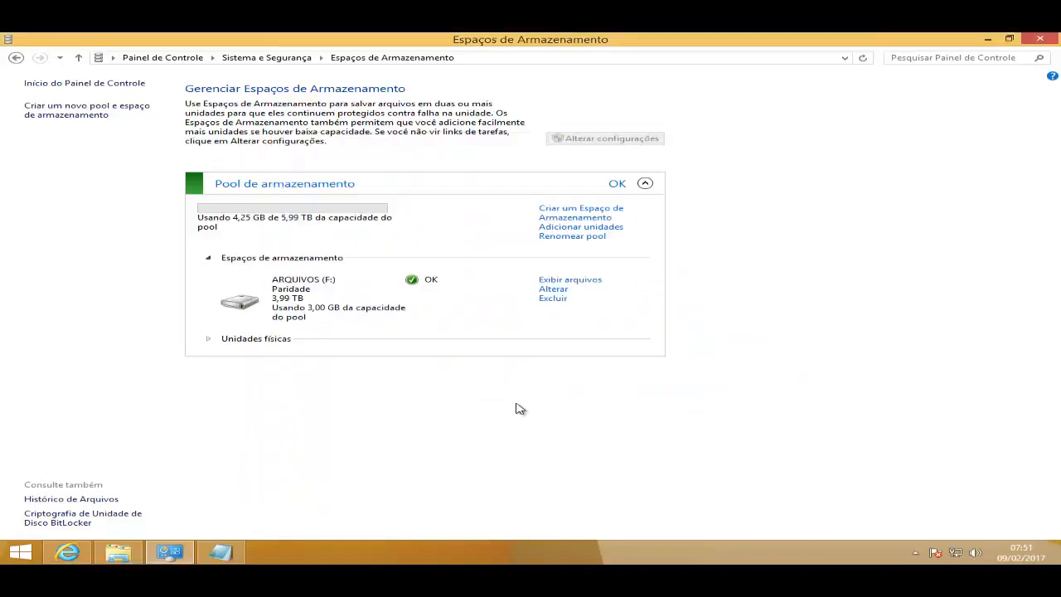
Step: Add the capacity formula "2T*(4-1)=6T" to the note after a blank line, and minimize Bloco de notas
left_click(221, 550)
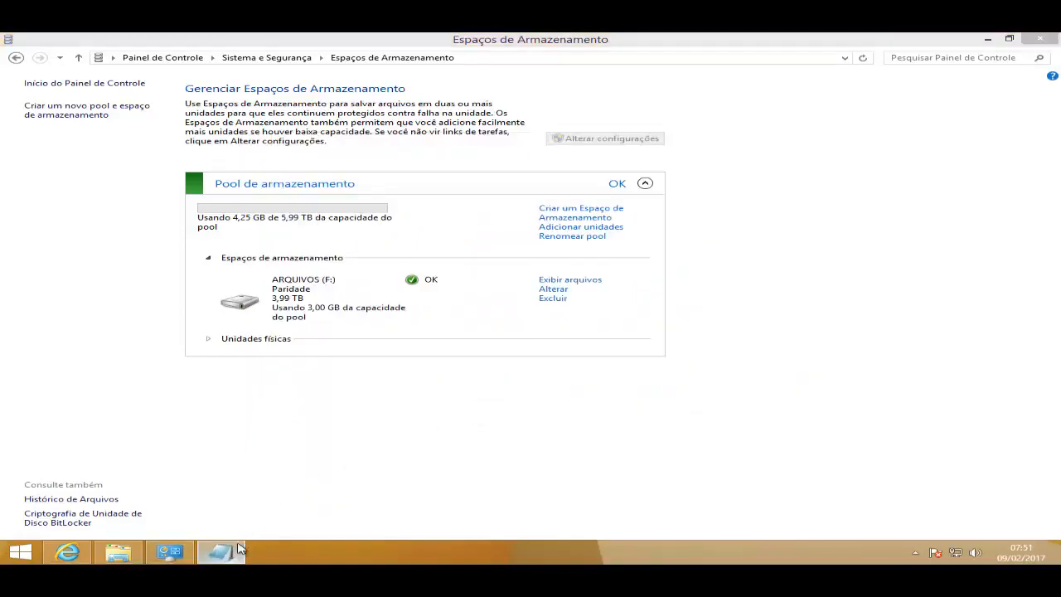
key("Return")
key("Return")
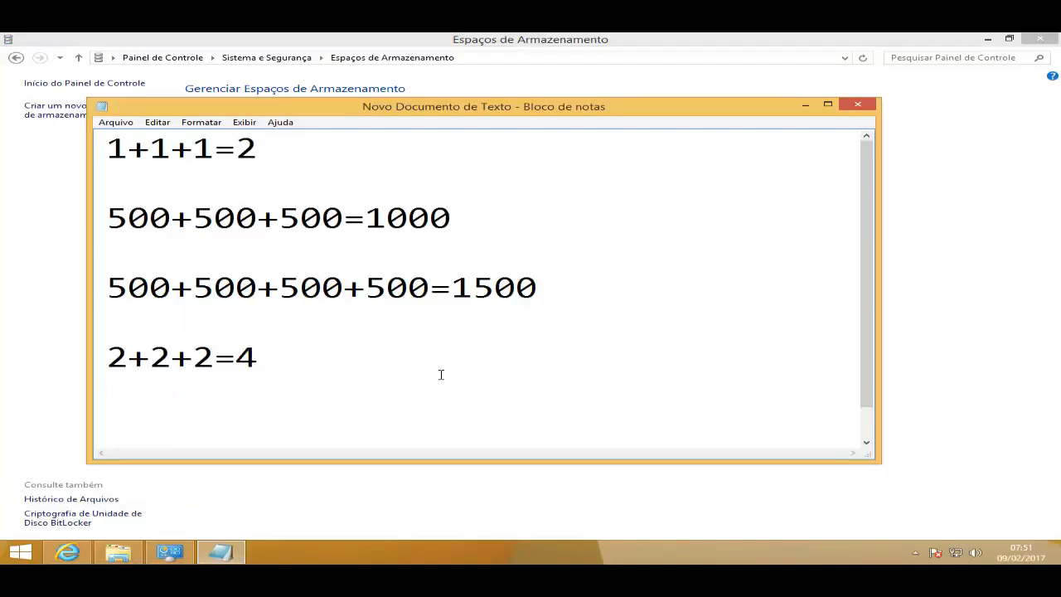
type("2T*(")
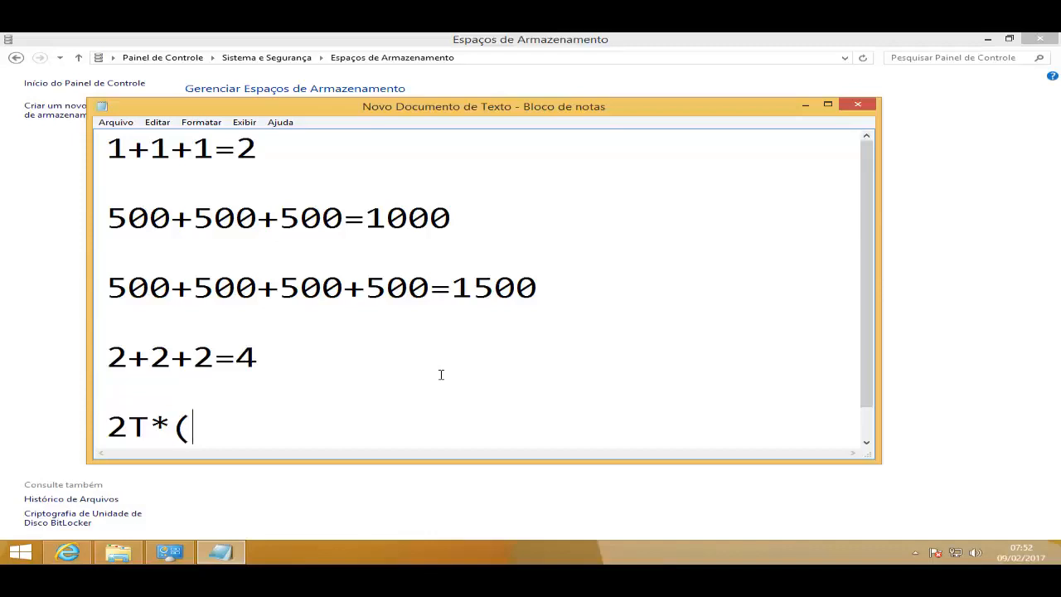
type("4-1)=")
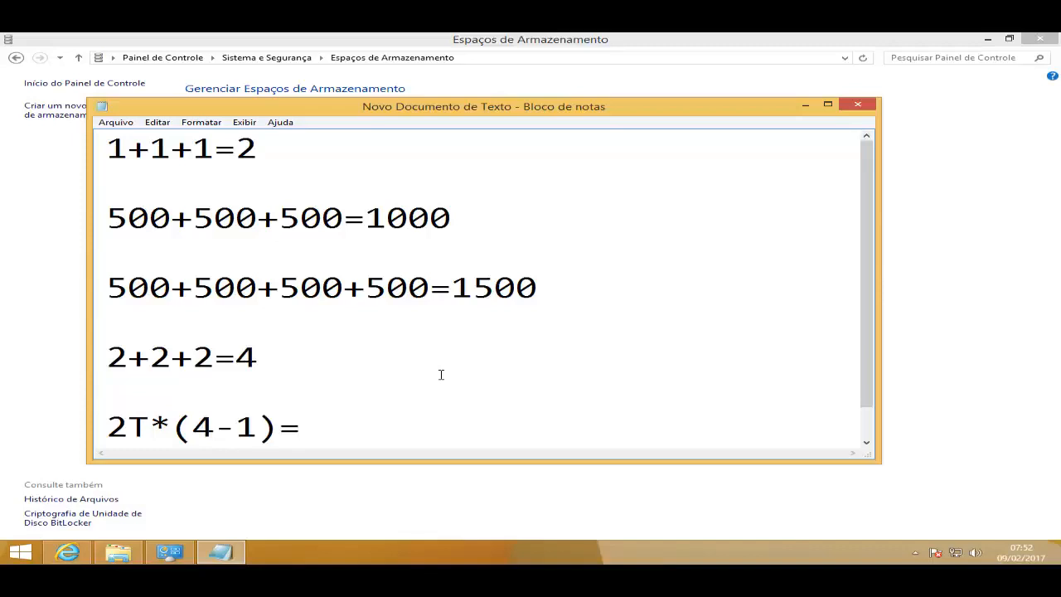
type("6T")
left_click(805, 105)
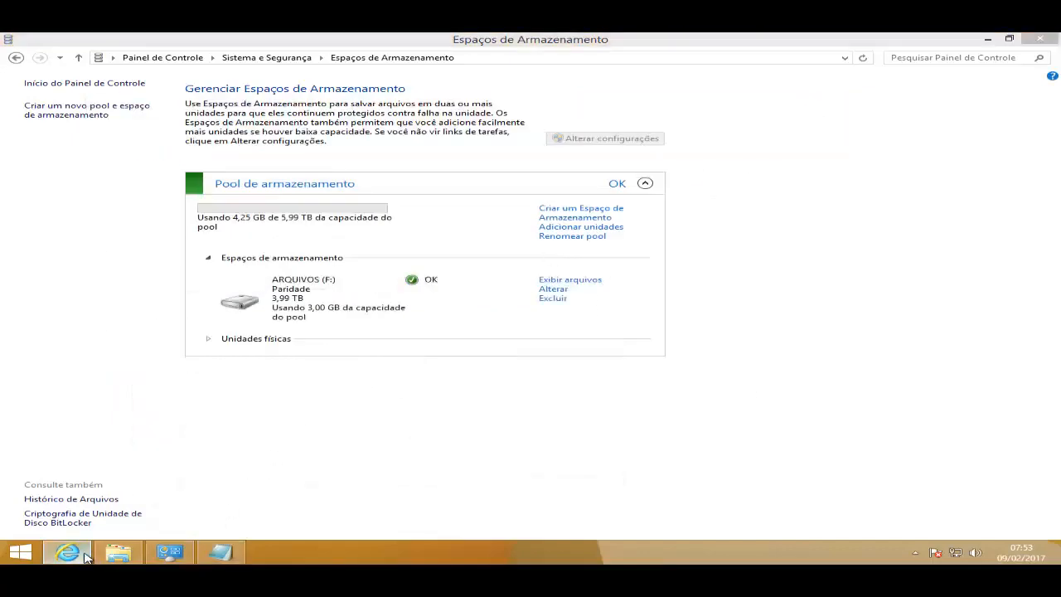
Step: Switch to the RAID Calculator in Internet Explorer, calculate a RAID 5 (Parity) array of 4 disks of 2000 GB, and highlight the resulting capacity
left_click(72, 553)
left_click(638, 61)
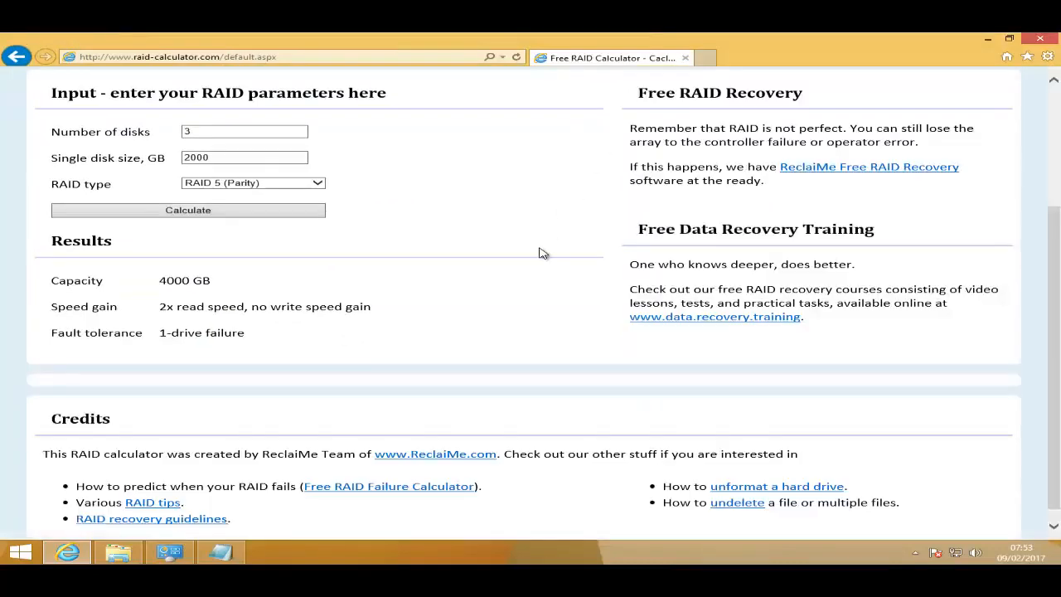
scroll(527, 296, "up", 3)
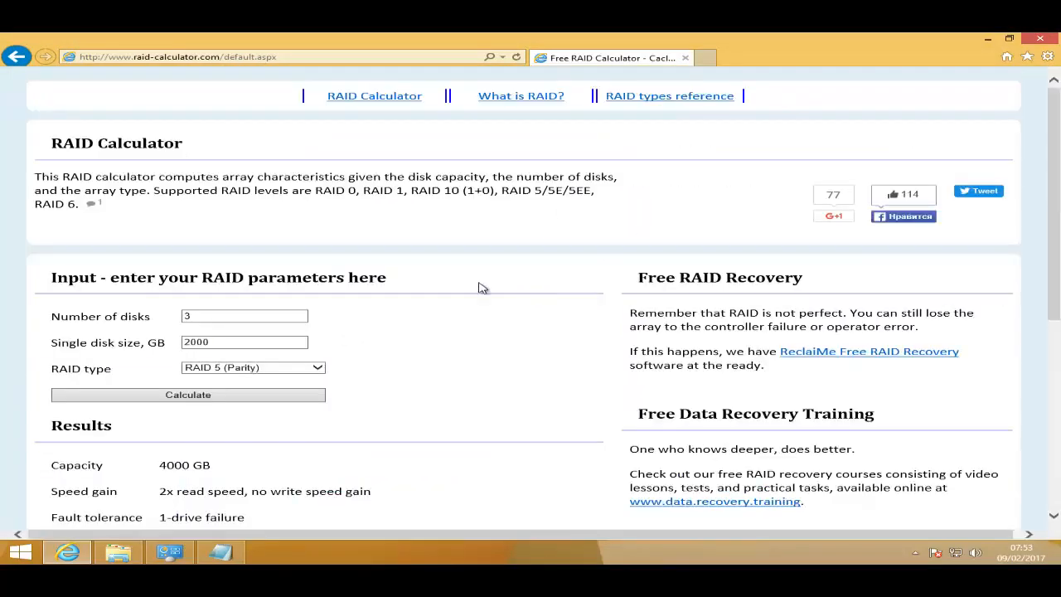
double_click(250, 317)
type("4")
left_click(250, 342)
double_click(250, 342)
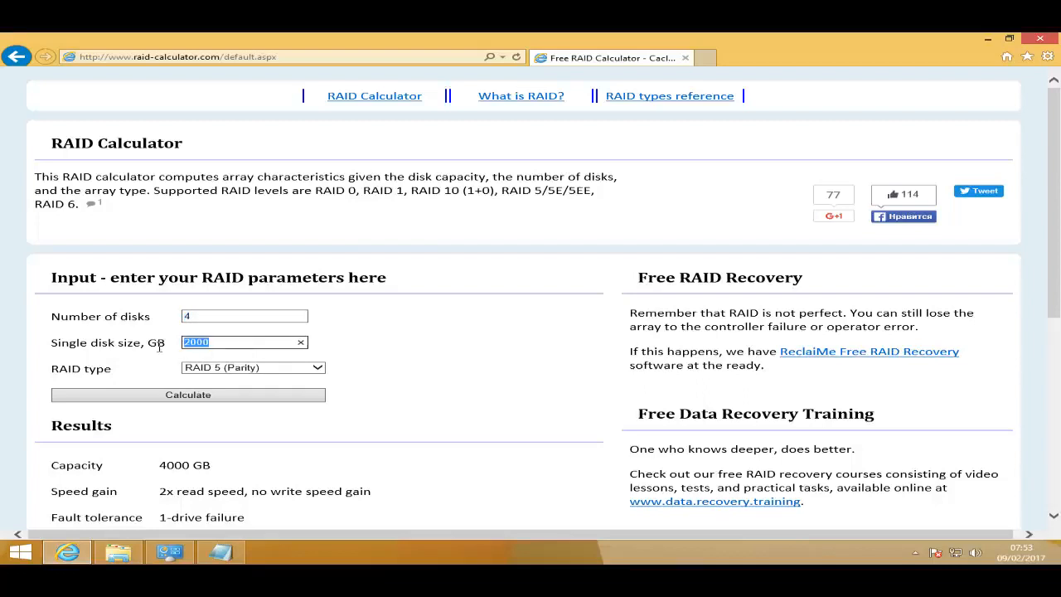
left_click(241, 346)
left_click(201, 396)
scroll(388, 423, "down", 1)
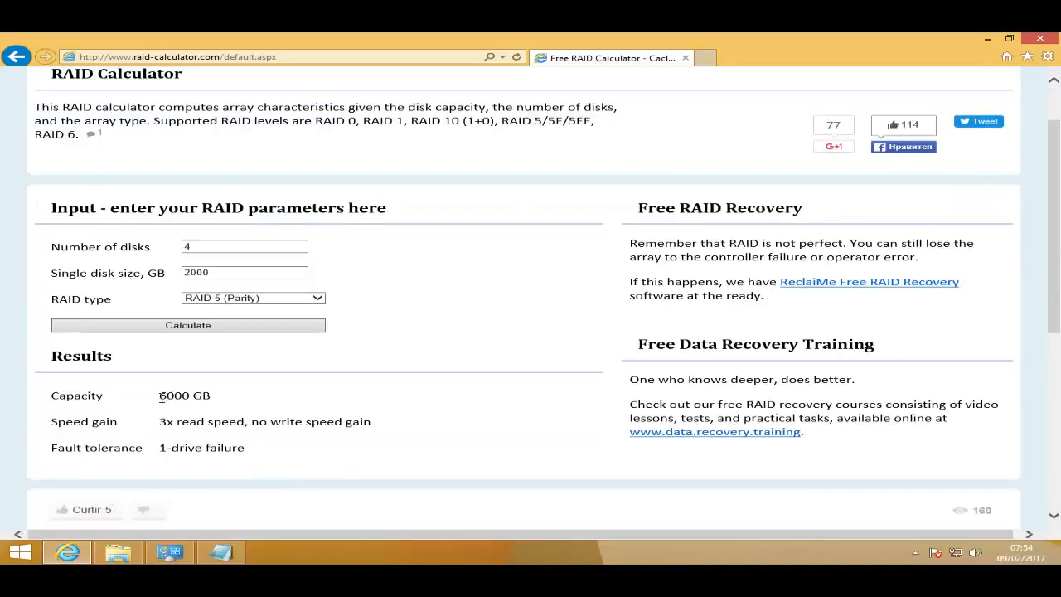
left_click_drag(161, 397, 264, 404)
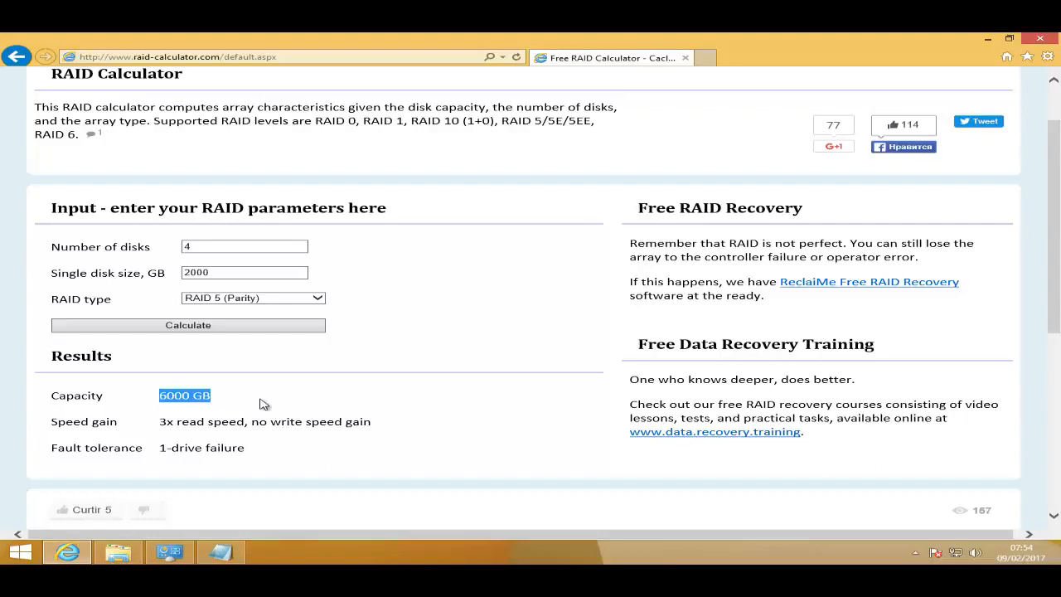